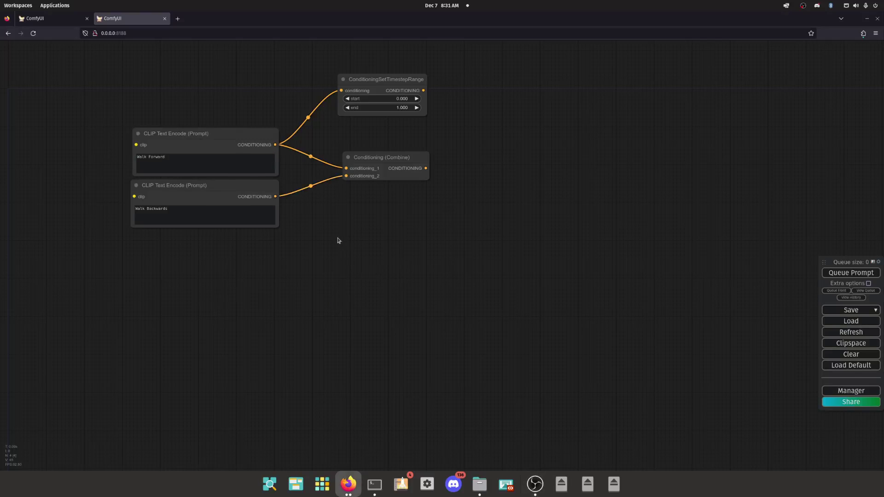
Step: Nudge the Conditioning (Combine) and ConditioningSetTimestepRange nodes slightly lower on the canvas
left_click_drag(340, 240, 329, 305)
left_click_drag(368, 227, 360, 240)
left_click_drag(367, 145, 368, 161)
scroll(372, 162, "up", 15)
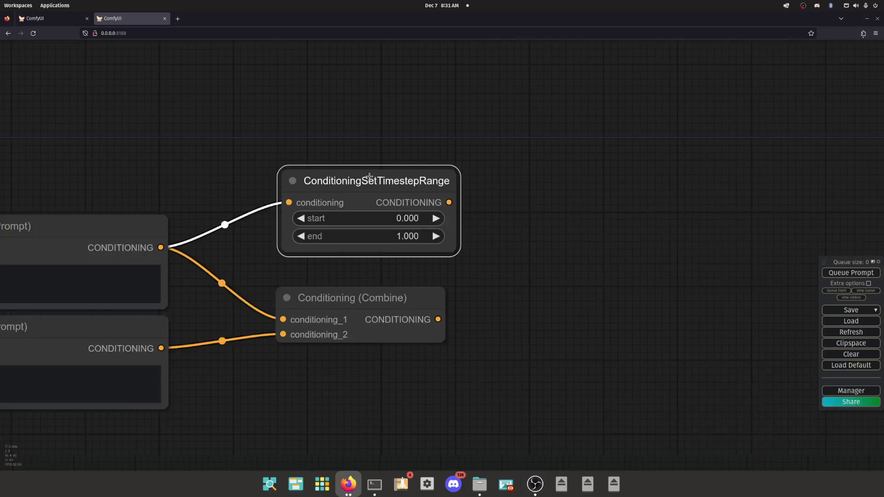
scroll(306, 230, "down", 15)
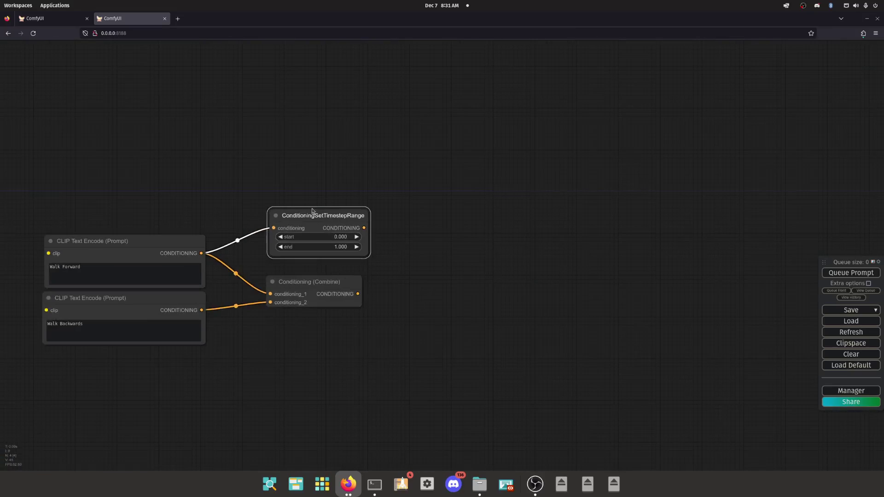
Step: Examine the Walk Forward prompt node and the ConditioningSetTimestepRange node it feeds
left_click_drag(125, 205, 235, 187)
left_click(249, 225)
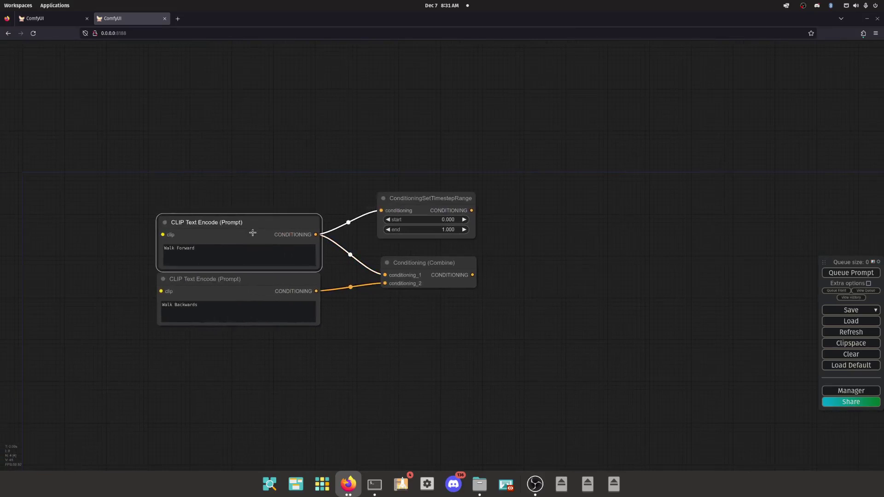
scroll(167, 267, "up", 6)
scroll(162, 249, "down", 7)
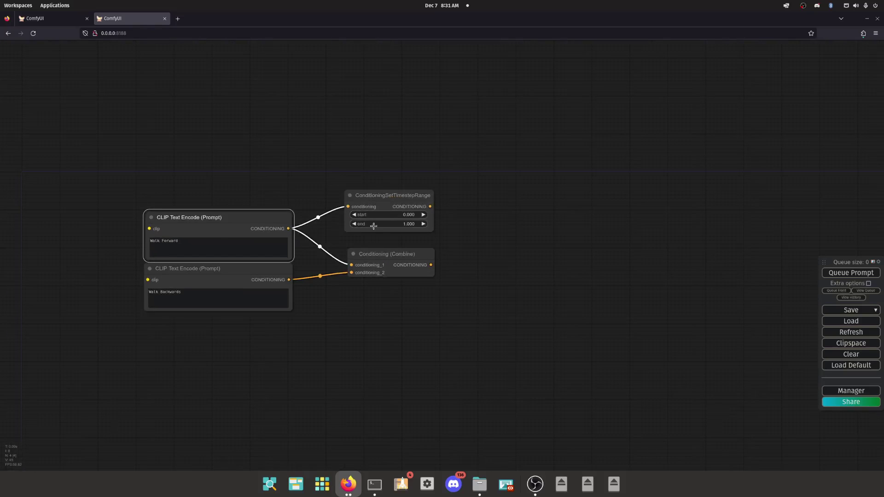
scroll(368, 210, "up", 8)
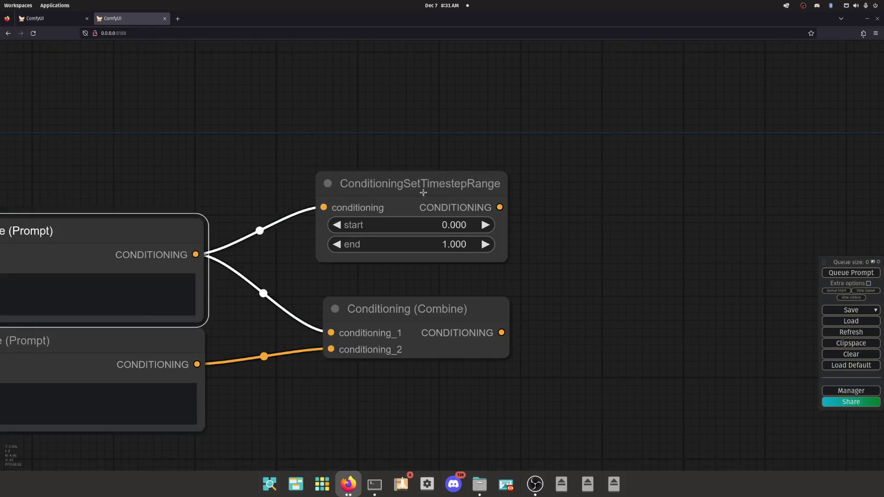
left_click(571, 181)
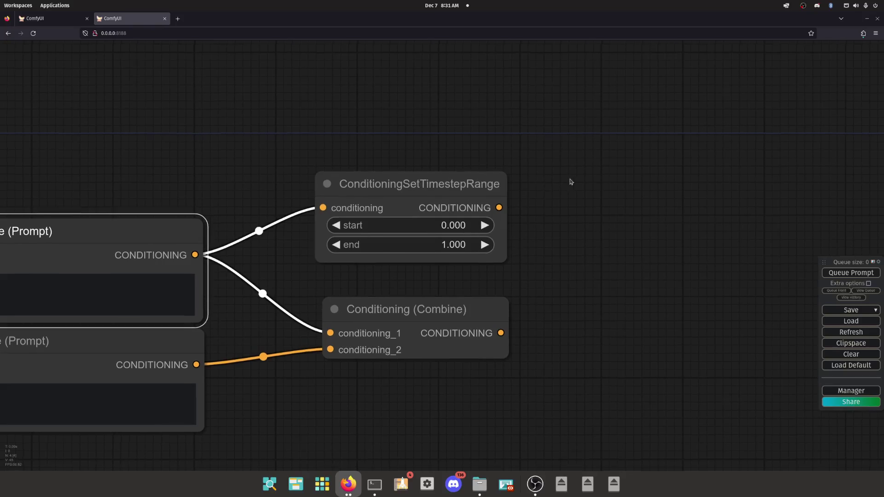
left_click_drag(571, 182, 540, 168)
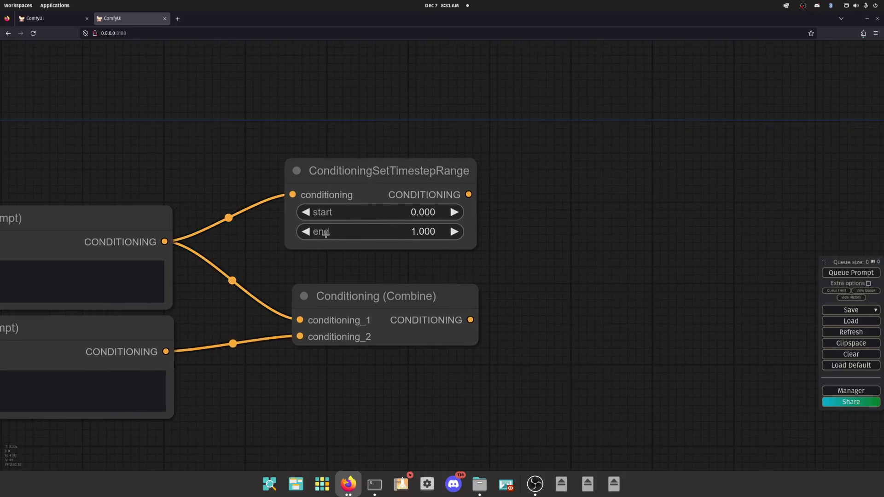
Step: Move the ConditioningSetTimestepRange node down so it sits directly above the Conditioning (Combine) node
left_click(419, 195)
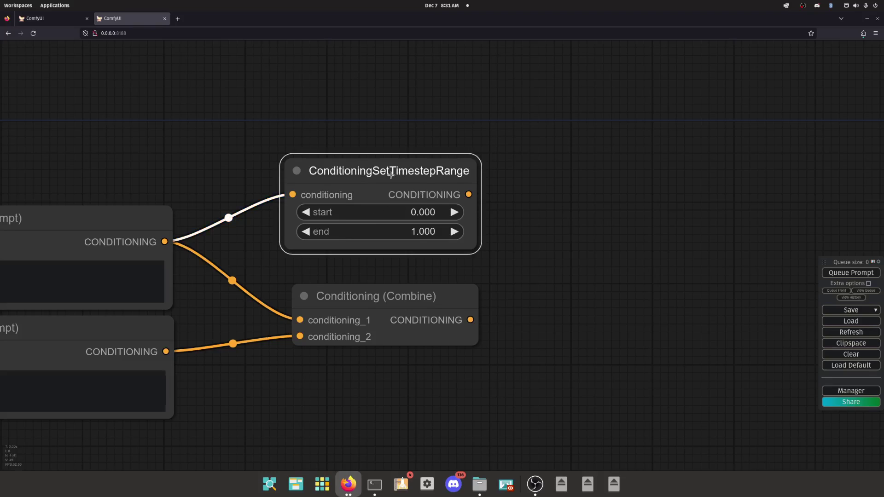
left_click_drag(391, 174, 395, 206)
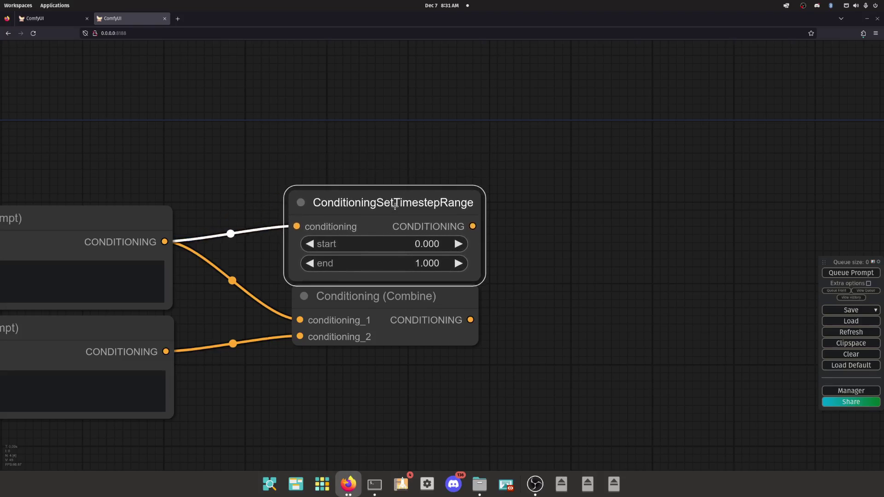
left_click(583, 231)
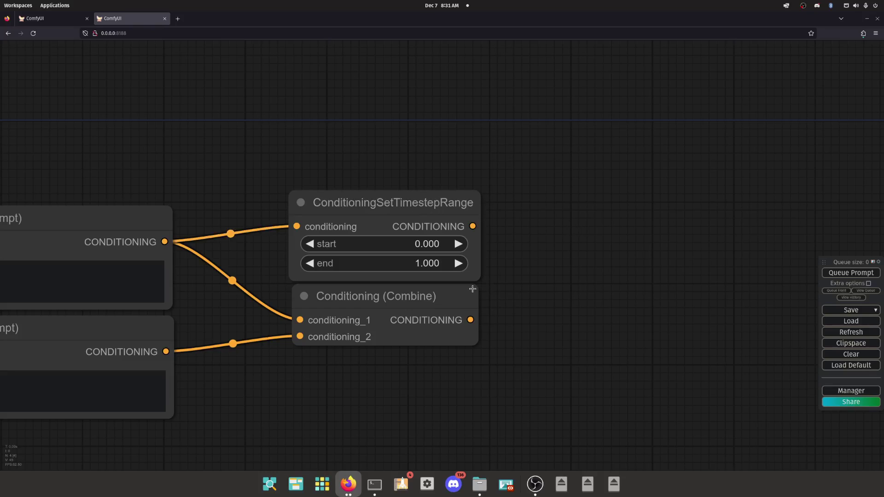
Step: Review the Walk Forward and Walk Backwards texts in the two prompt nodes
scroll(483, 285, "down", 5)
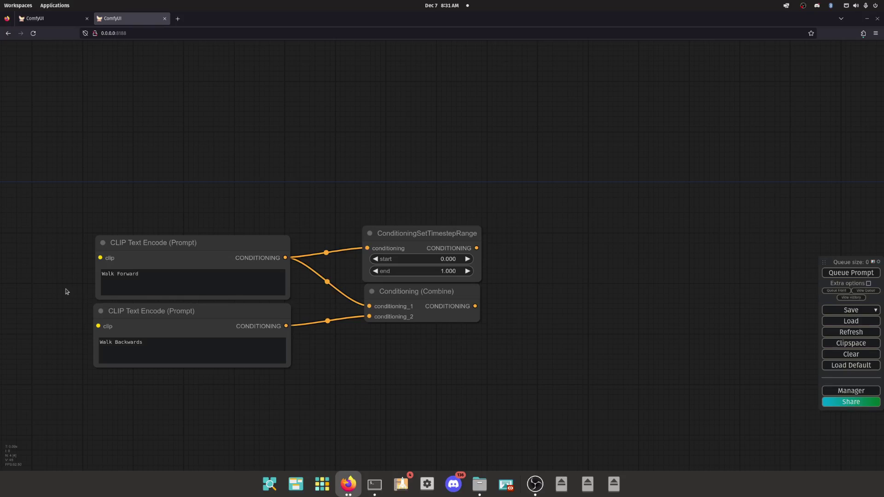
scroll(67, 292, "up", 6)
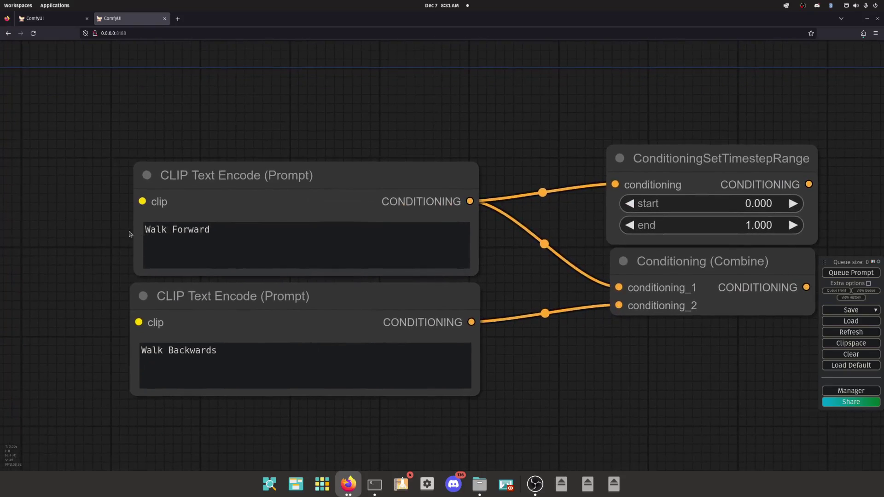
left_click(199, 229)
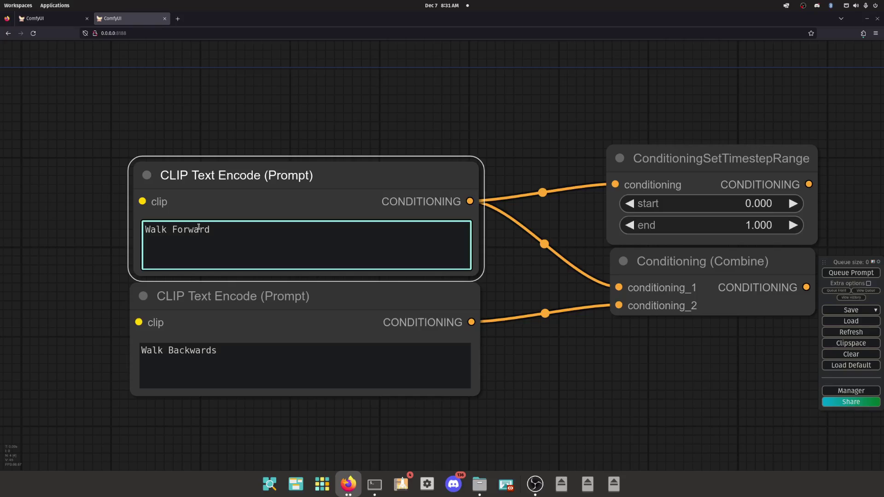
left_click(170, 351)
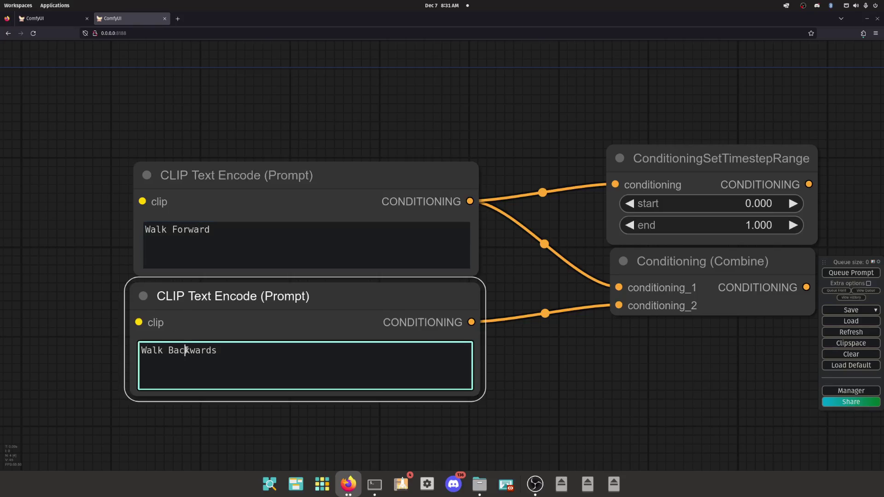
Step: Shift the Conditioning (Combine) node closer to the prompts and raise the ConditioningSetTimestepRange node to leave a clear gap between them
left_click_drag(656, 366, 418, 330)
left_click_drag(461, 247, 431, 258)
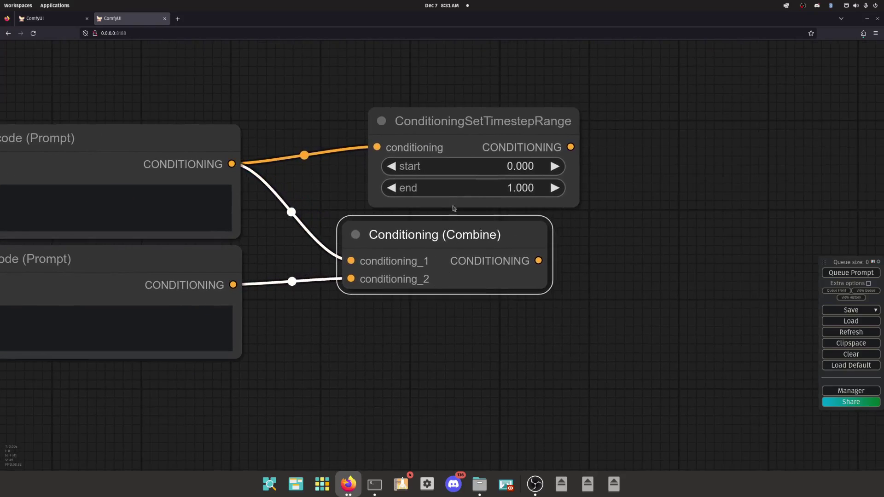
left_click_drag(442, 123, 408, 72)
Step: Examine how the Walk Forward and Walk Backwards prompts feed into the Conditioning (Combine) node
left_click_drag(350, 217, 648, 208)
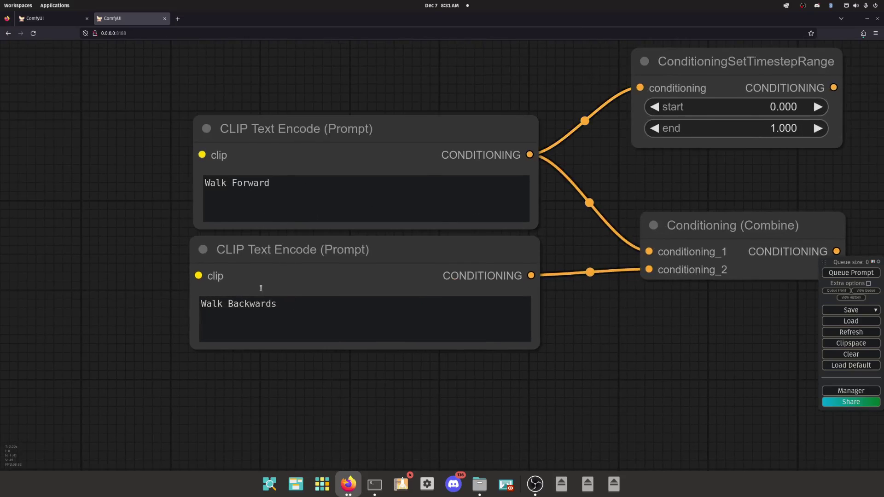
left_click(216, 183)
left_click(224, 305)
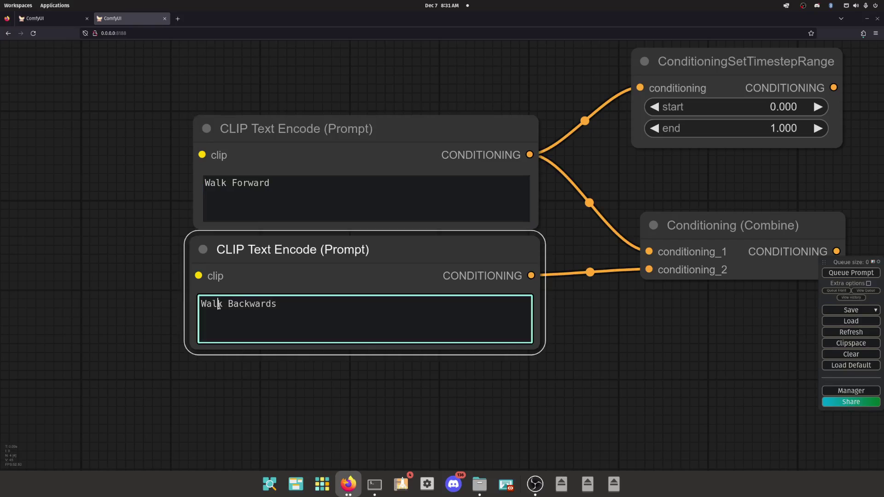
left_click(229, 201)
left_click(223, 309)
left_click_drag(644, 342, 272, 361)
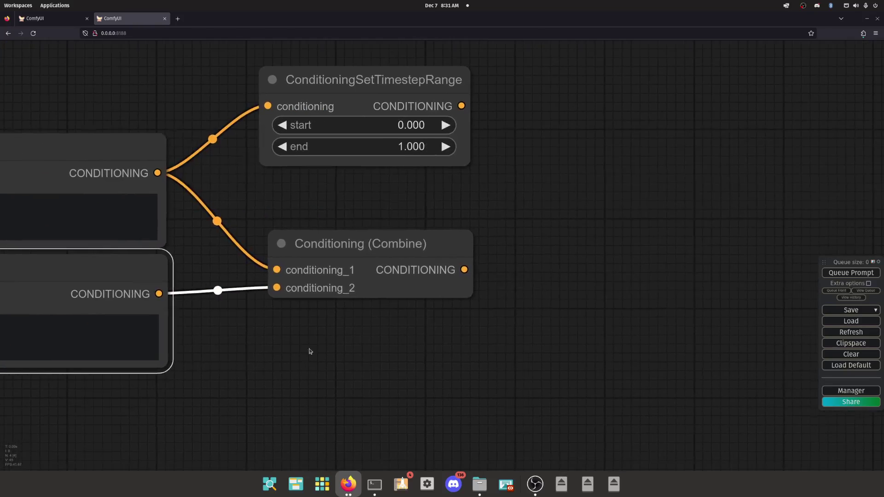
scroll(333, 279, "down", 5)
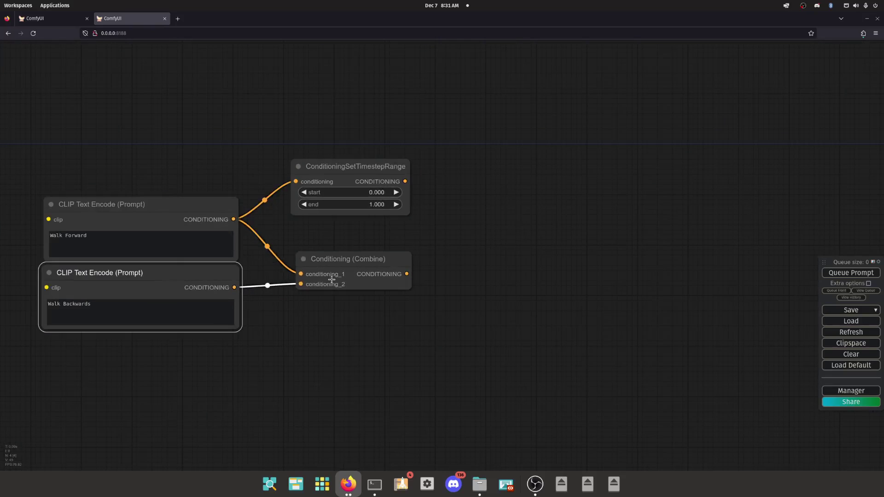
left_click_drag(286, 237, 320, 222)
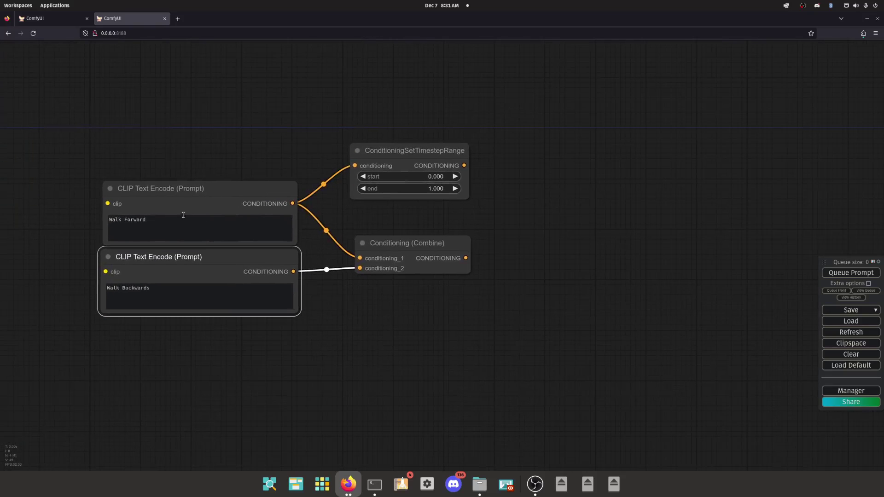
scroll(142, 212, "up", 5)
left_click(117, 229)
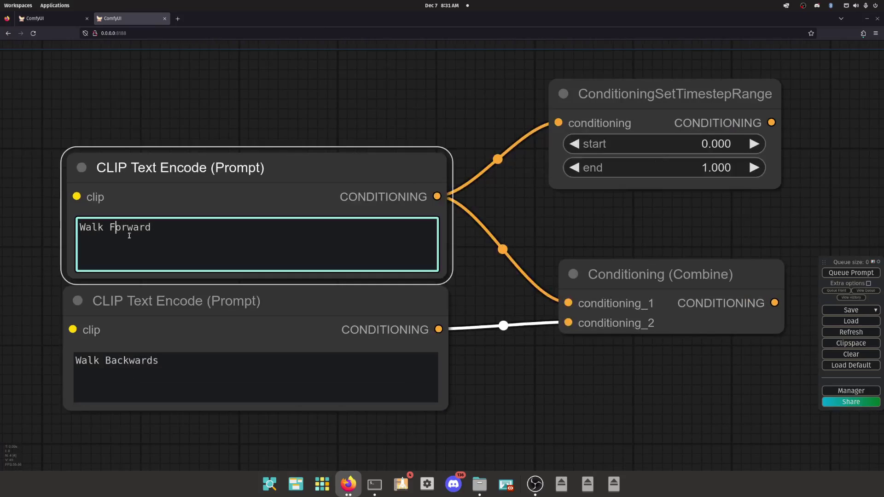
left_click(107, 364)
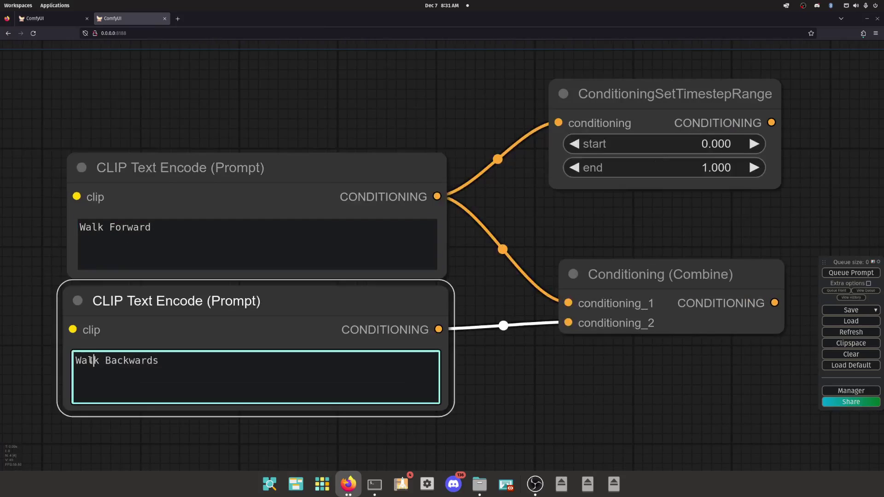
left_click(118, 361)
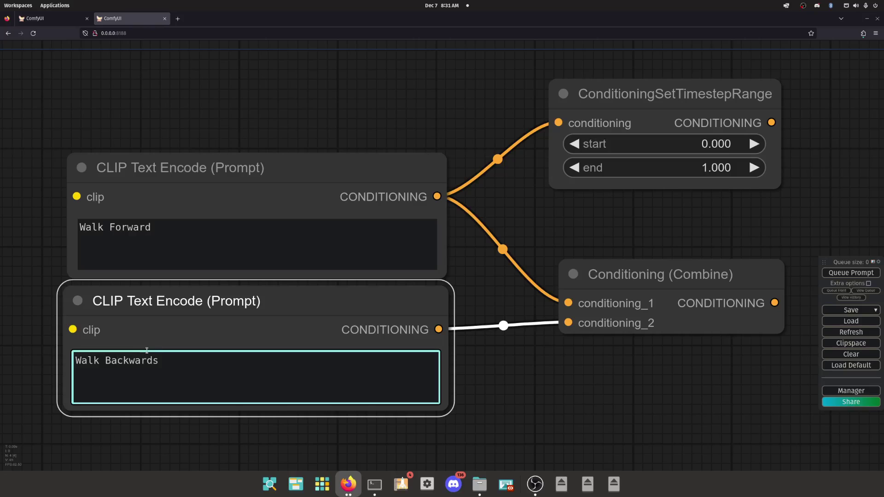
scroll(174, 338, "down", 6)
left_click_drag(236, 196, 176, 159)
left_click_drag(387, 170, 385, 193)
Step: Switch to the other ComfyUI workflow and examine its "1girl, green hair" and "1girl, red hair" prompts
left_click(65, 19)
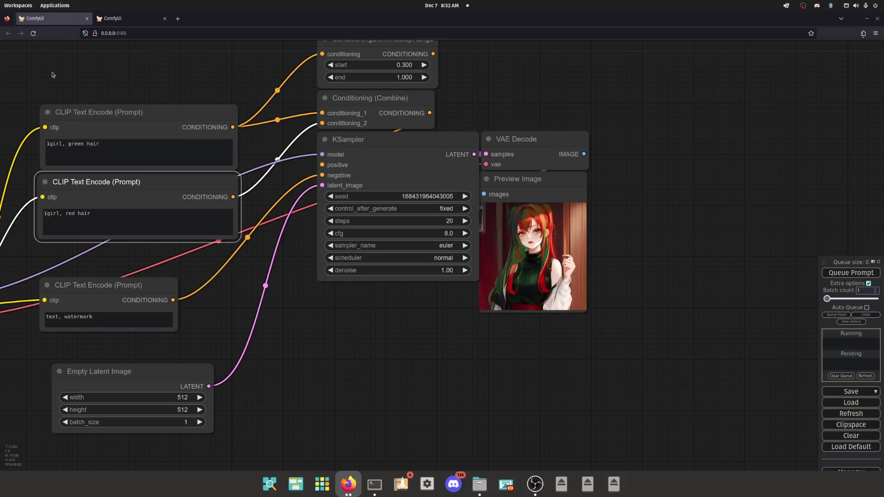
left_click_drag(37, 114, 177, 123)
scroll(176, 122, "up", 9)
left_click(224, 192)
left_click(267, 193)
left_click(309, 195)
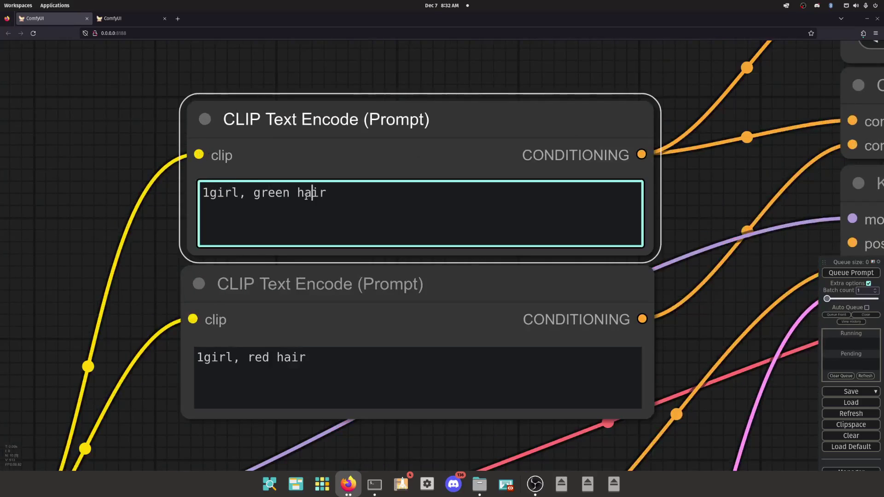
left_click_drag(132, 305, 92, 142)
left_click(172, 196)
left_click(216, 195)
left_click(252, 195)
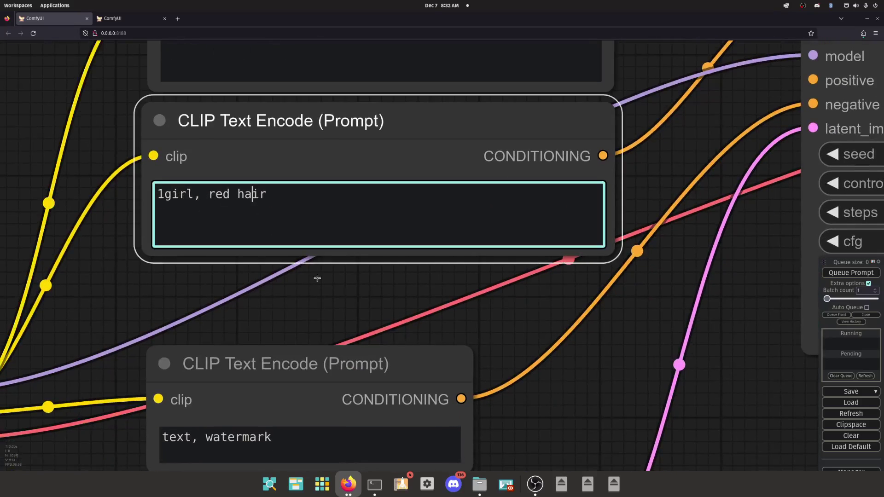
Step: Move the ConditioningSetTimestepRange node out of the way, far above and to the left of the prompt nodes
scroll(317, 278, "down", 10)
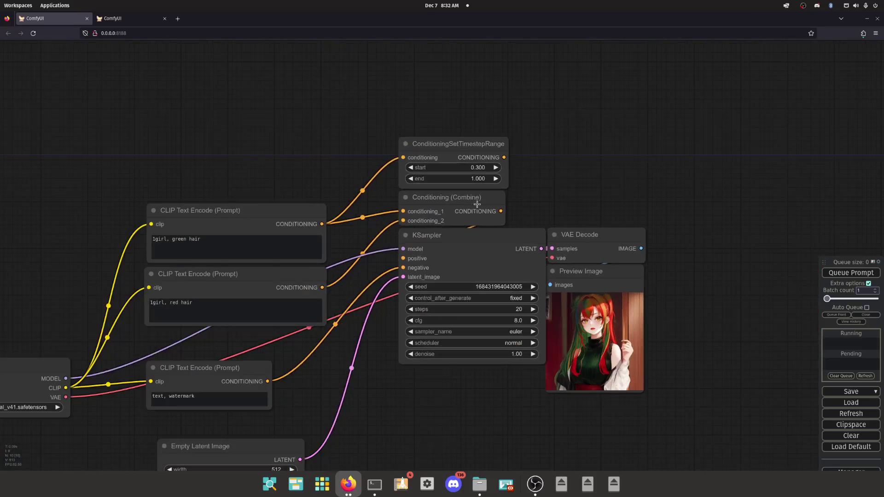
left_click_drag(461, 160, 69, 73)
mouse_move(489, 210)
left_mouse_down()
mouse_move(396, 146)
mouse_move(480, 209)
left_mouse_up()
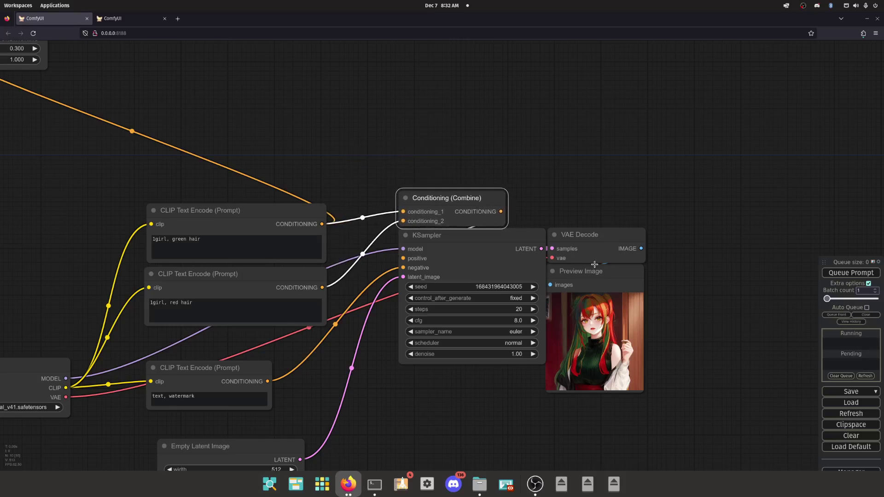
Step: Inspect the hair colours of the generated picture in the Preview Image node up close
scroll(595, 265, "up", 8)
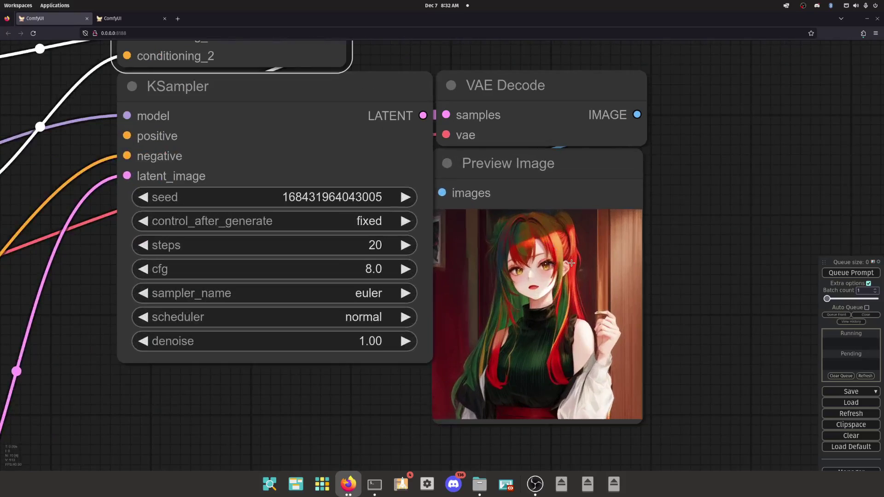
scroll(544, 247, "up", 5)
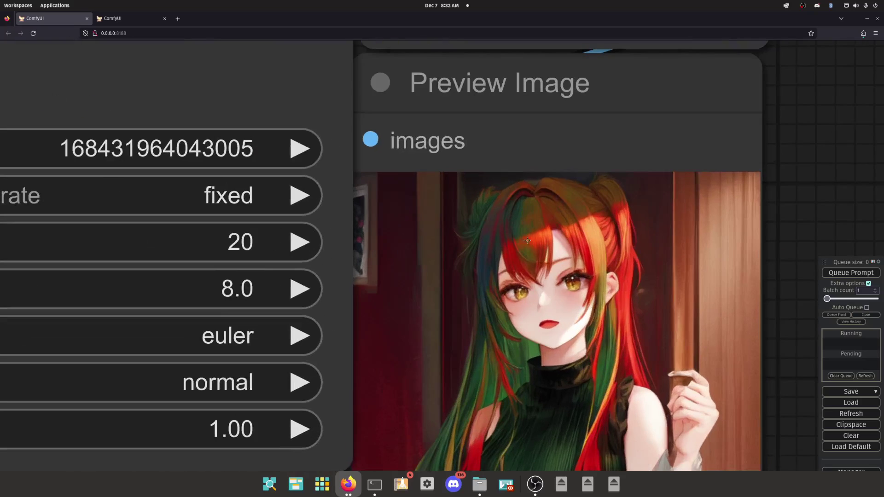
scroll(539, 260, "down", 5)
scroll(544, 253, "down", 5)
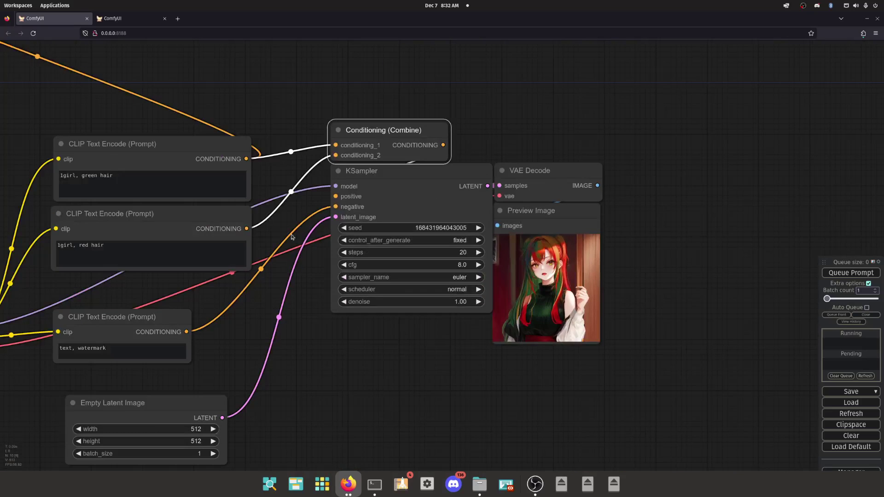
Step: Compare the green hair and red hair prompts with the combined result in the preview image
scroll(222, 204, "up", 2)
left_click(128, 177)
left_click(125, 246)
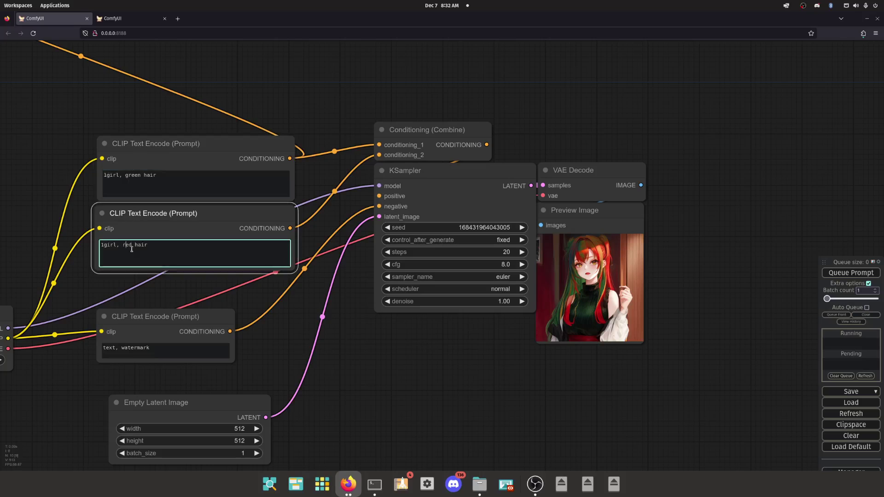
left_click_drag(562, 361, 406, 362)
scroll(444, 267, "up", 14)
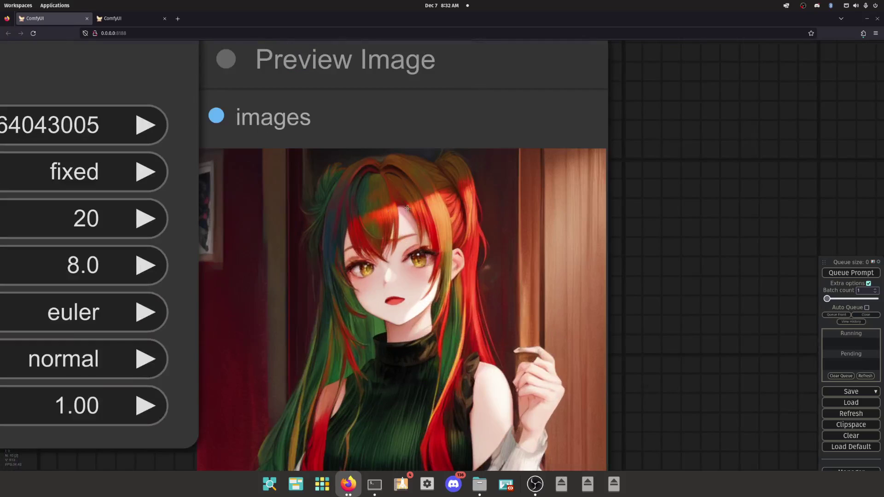
scroll(382, 248, "down", 10)
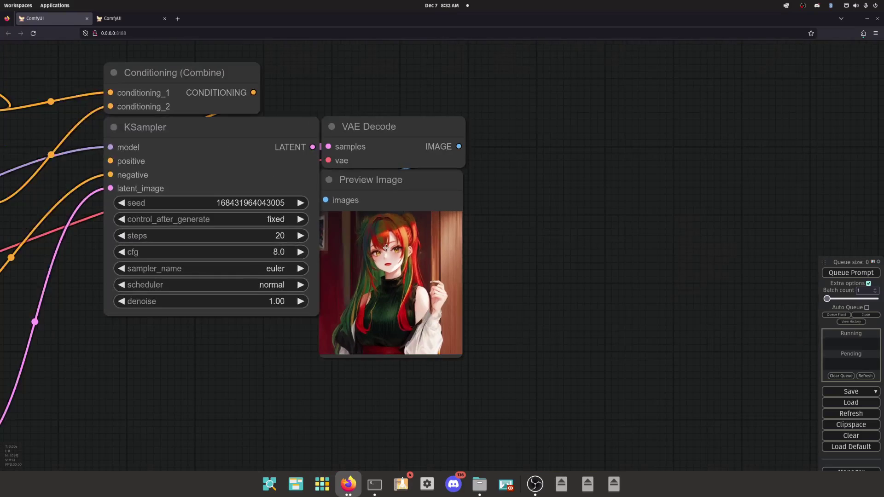
scroll(386, 249, "down", 4)
left_click_drag(250, 131, 336, 134)
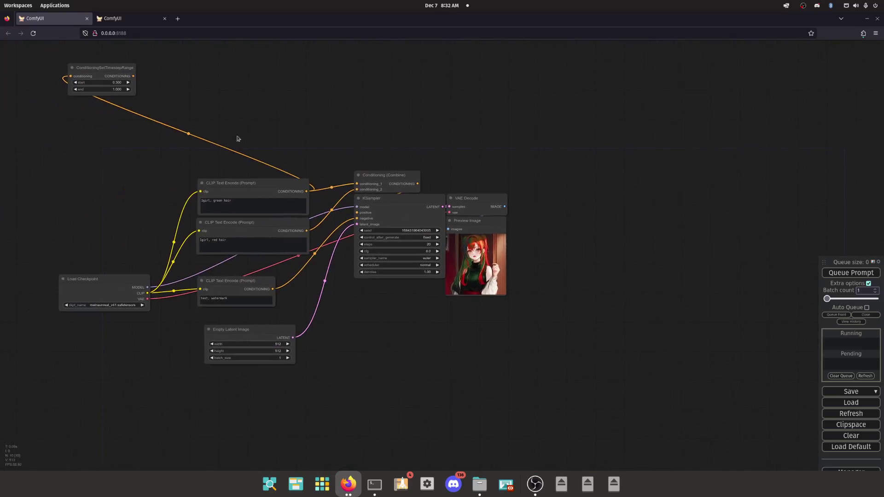
Step: Place the ConditioningSetTimestepRange node just above Conditioning (Combine) and connect its output to the conditioning_1 input
left_click_drag(115, 72, 407, 137)
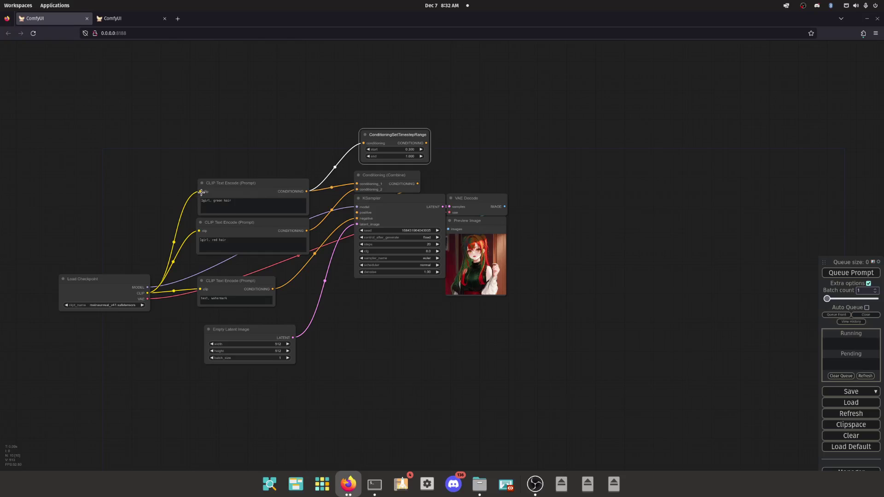
scroll(201, 193, "up", 5)
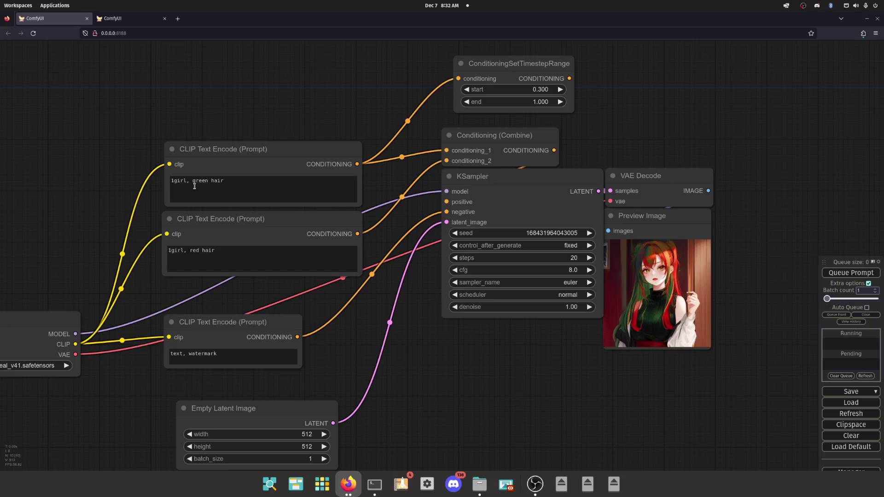
left_click_drag(653, 125, 634, 154)
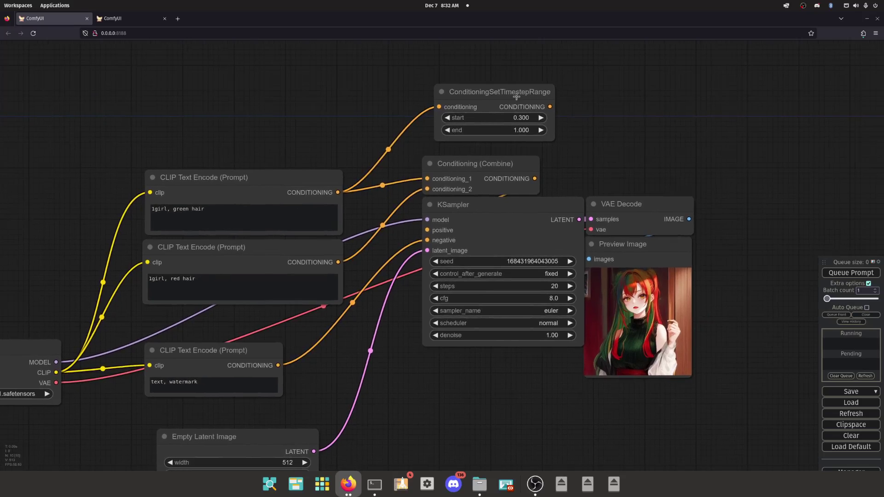
mouse_move(476, 104)
left_mouse_down()
mouse_move(458, 116)
mouse_move(493, 104)
left_mouse_up()
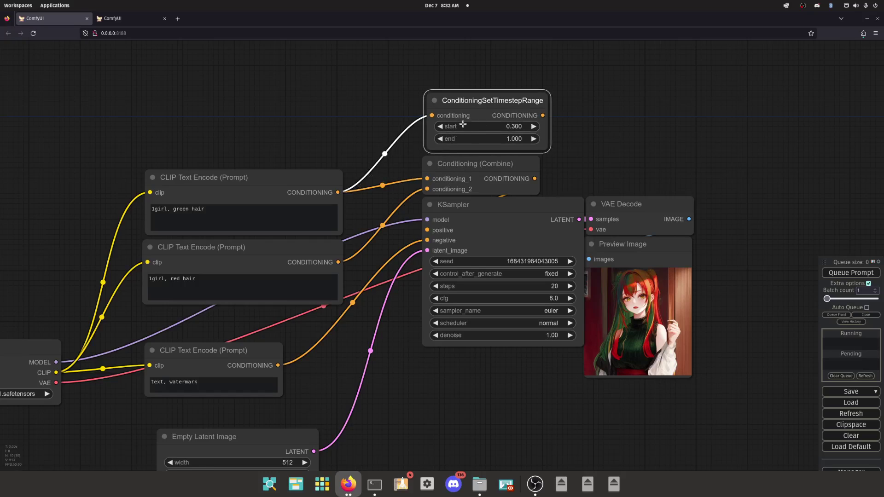
left_click_drag(541, 116, 428, 179)
left_click_drag(487, 107, 485, 107)
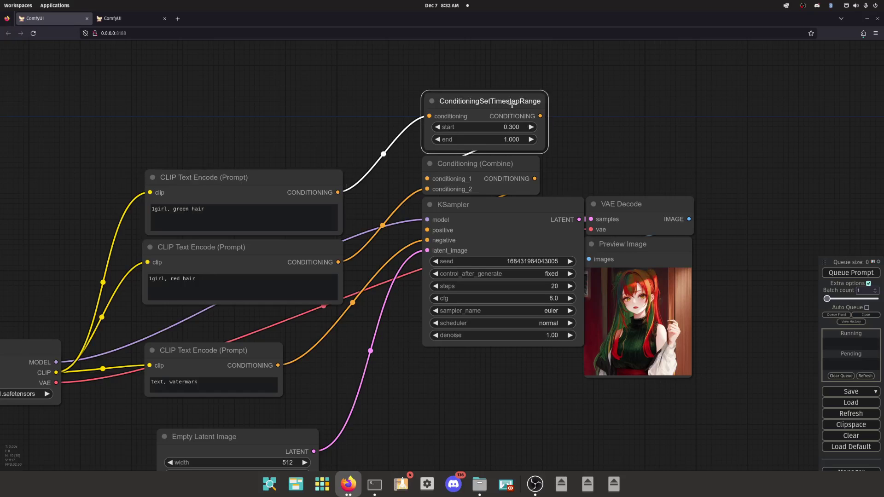
Step: Connect the "1girl, green hair" prompt directly to the KSampler's positive input and generate an image from it
left_click_drag(337, 193, 427, 231)
left_click_drag(286, 121, 339, 112)
scroll(282, 173, "up", 12)
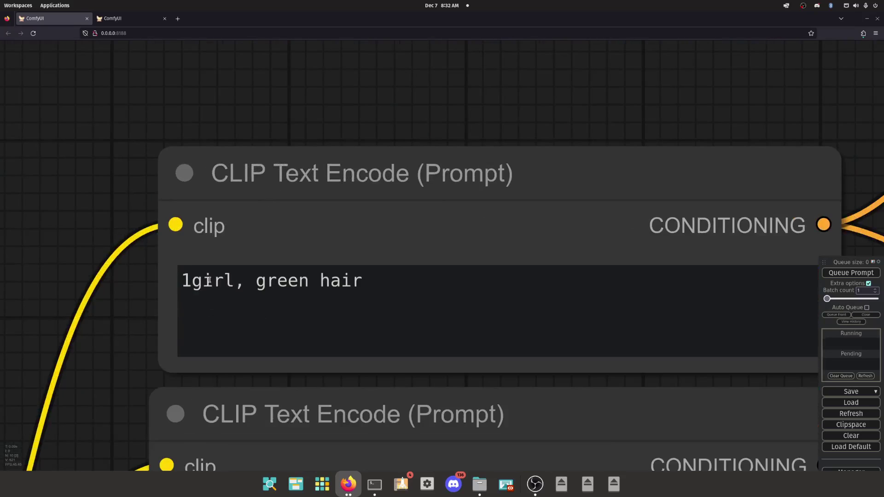
left_click(208, 280)
scroll(193, 239, "down", 12)
left_click(837, 274)
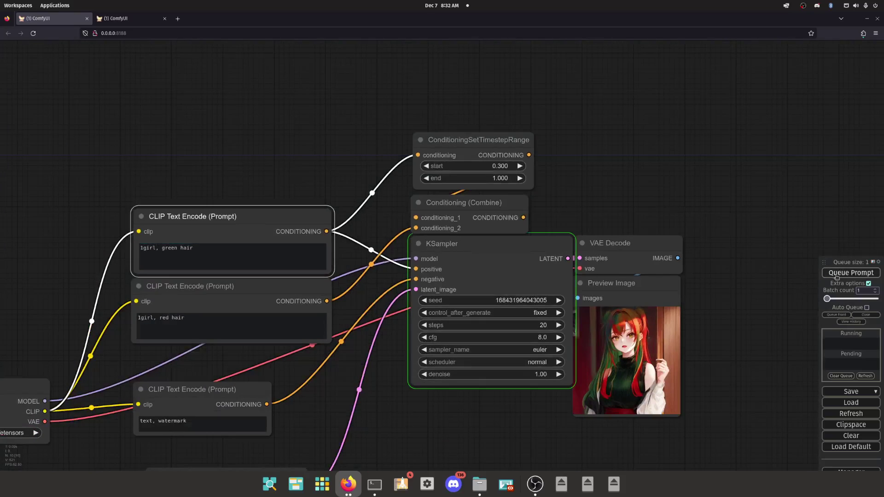
left_click_drag(752, 324, 720, 269)
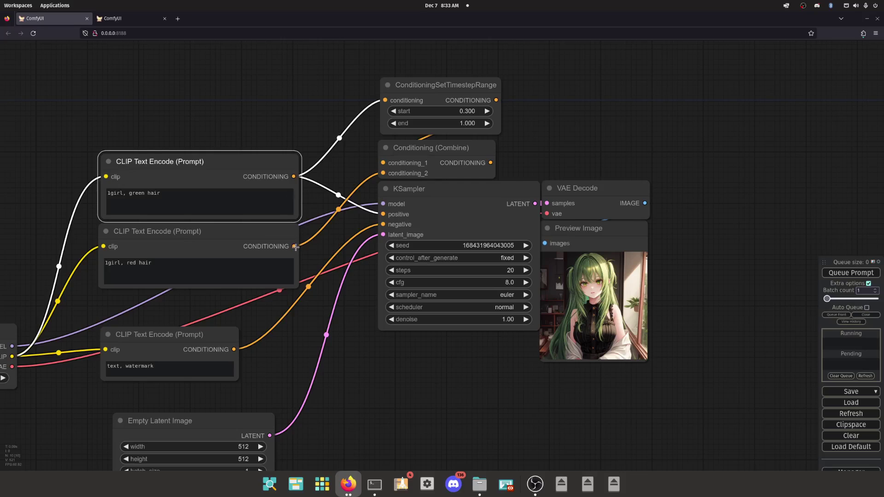
Step: Generate one image with the "1girl, red hair" prompt wired to the KSampler's positive input, and another with Conditioning (Combine) wired there
left_click_drag(295, 247, 383, 214)
left_click(851, 272)
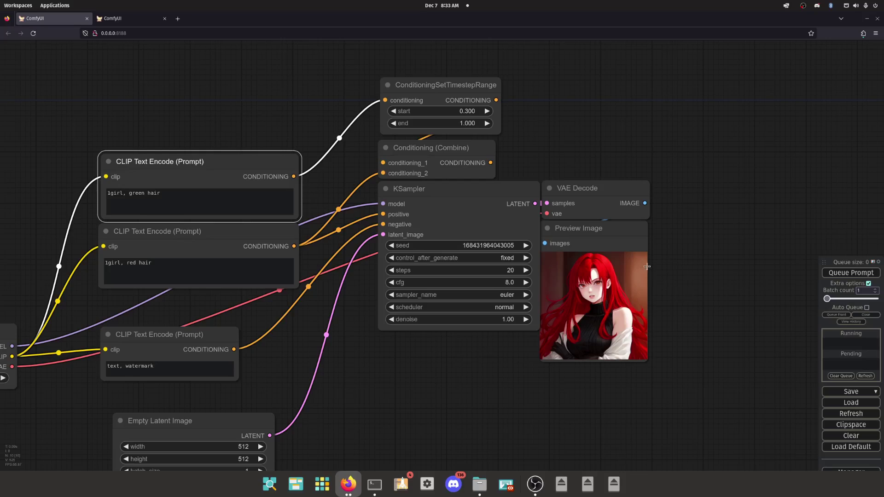
left_click_drag(492, 163, 382, 215)
left_click(848, 275)
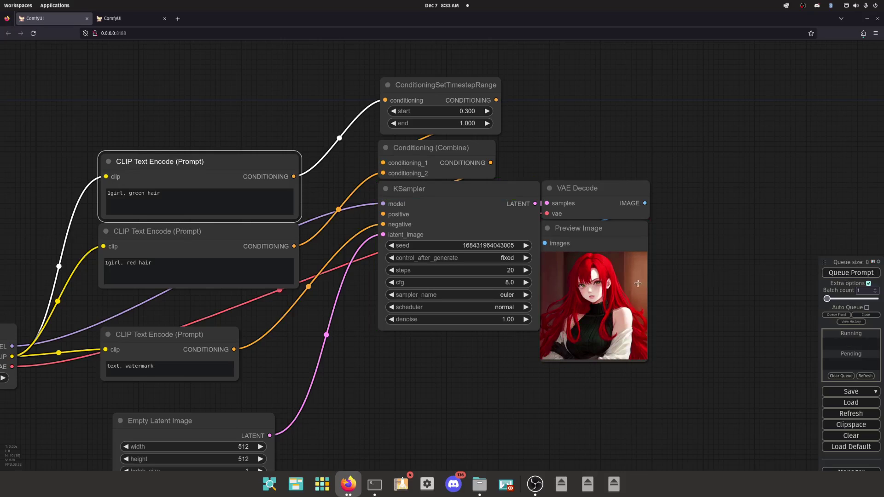
Step: Bypass the ConditioningSetTimestepRange node, keep it above Conditioning (Combine), and generate the image without its timestep restriction
left_click_drag(464, 91, 305, 60)
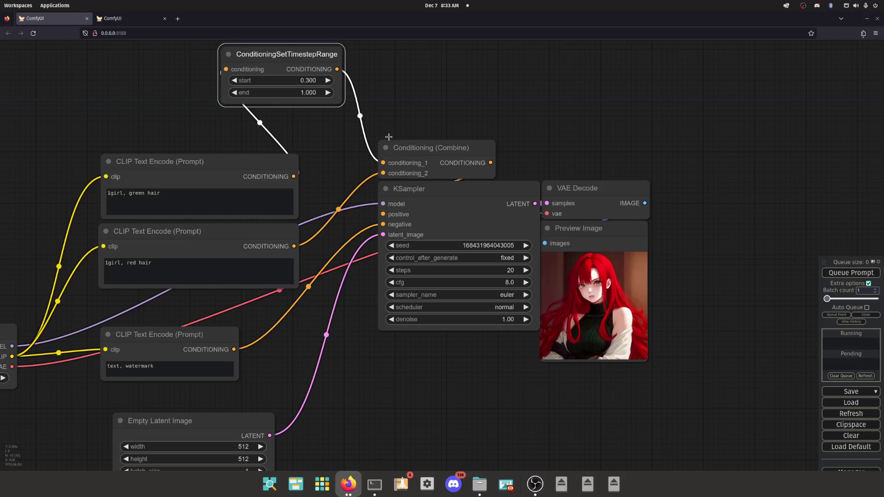
right_click(299, 57)
left_click(308, 160)
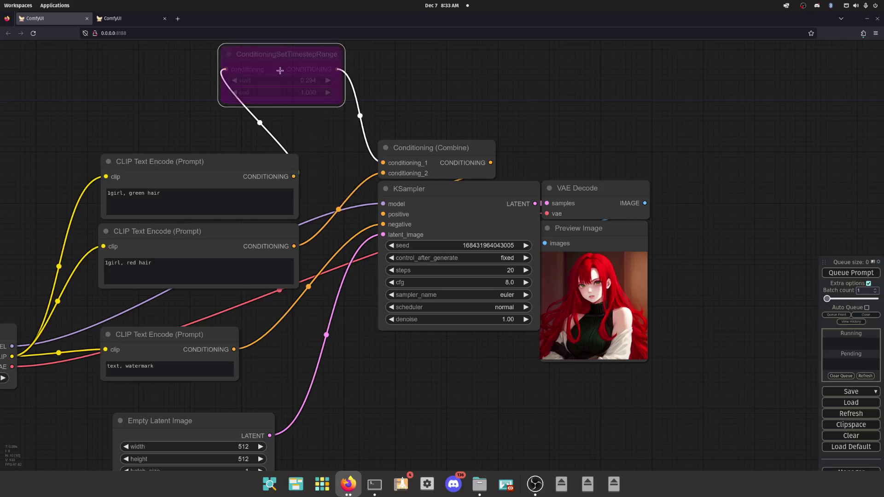
left_click_drag(276, 54, 424, 81)
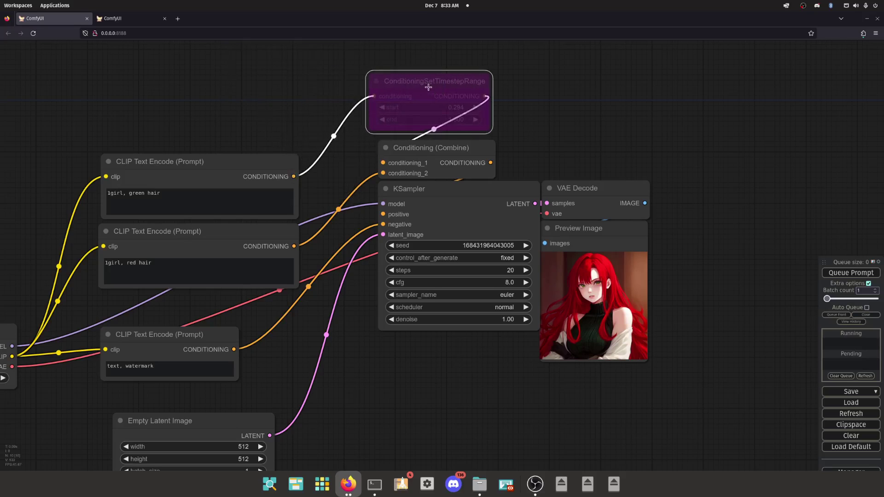
left_click(851, 273)
left_click_drag(419, 83, 428, 85)
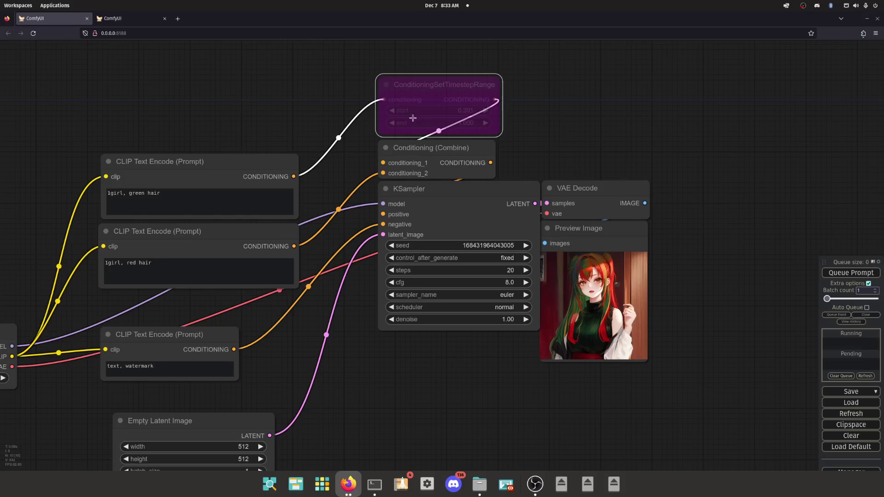
Step: Remove the bypass from ConditioningSetTimestepRange and spread it, the green and red hair prompts and Conditioning (Combine) farther apart
right_click(418, 89)
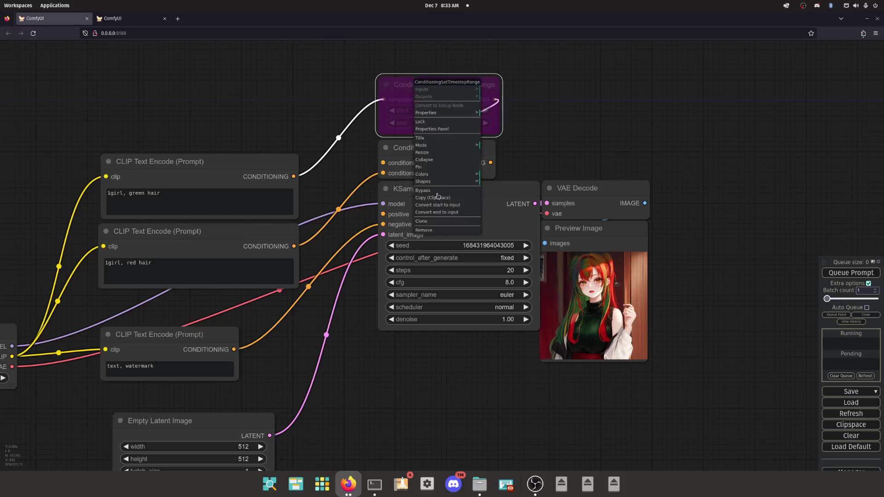
left_click(435, 191)
left_click_drag(466, 93, 370, 87)
left_click_drag(162, 161, 68, 97)
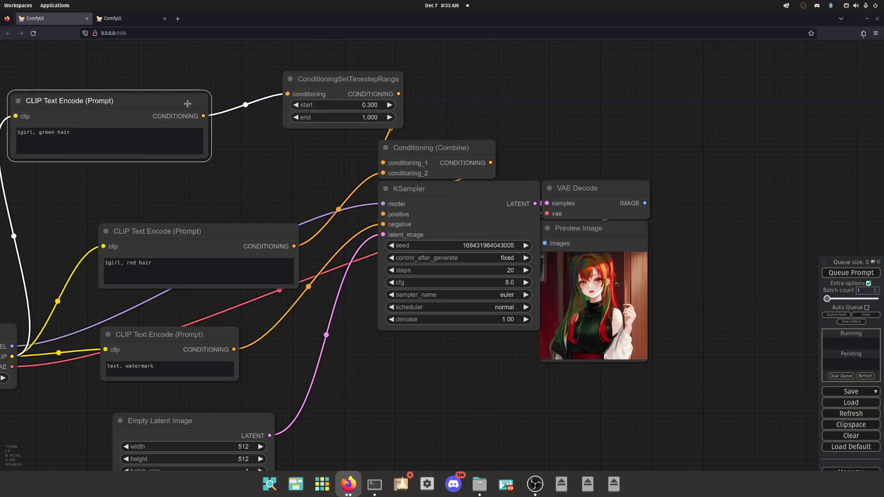
left_click_drag(442, 164, 491, 149)
left_click_drag(218, 238, 147, 226)
left_click_drag(271, 186, 465, 182)
Step: Examine the green hair prompt's path through ConditioningSetTimestepRange, comparing its start and end values with the KSampler's steps setting
scroll(211, 119, "up", 1)
scroll(211, 119, "up", 7)
left_click(220, 144)
left_click_drag(597, 307, 221, 342)
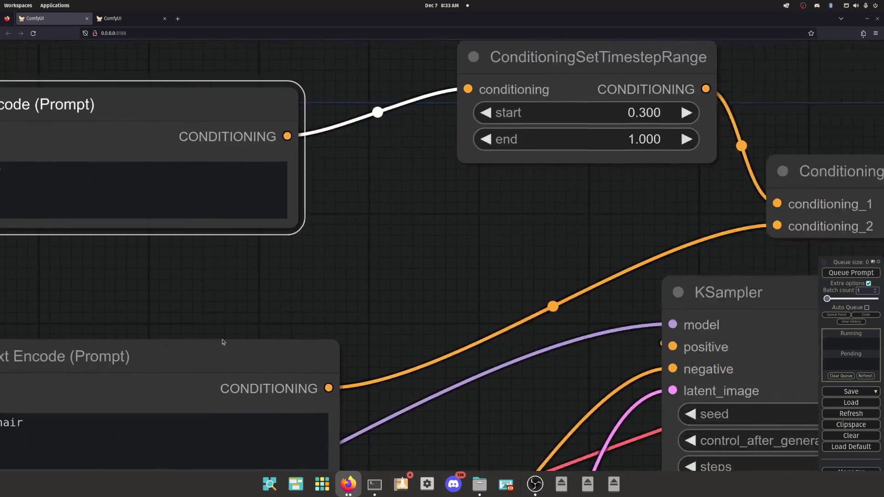
left_click_drag(452, 200, 420, 226)
left_click_drag(474, 123, 431, 171)
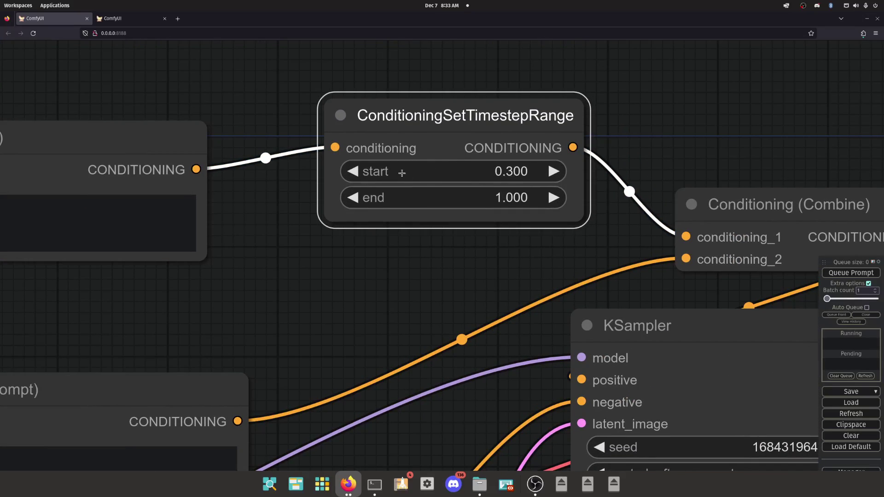
left_click_drag(440, 298, 308, 237)
scroll(262, 125, "down", 5)
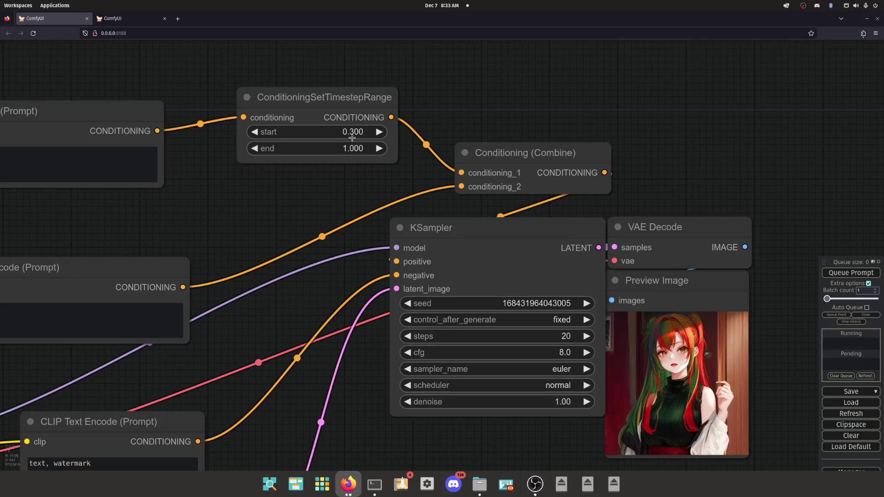
left_click_drag(335, 237, 243, 105)
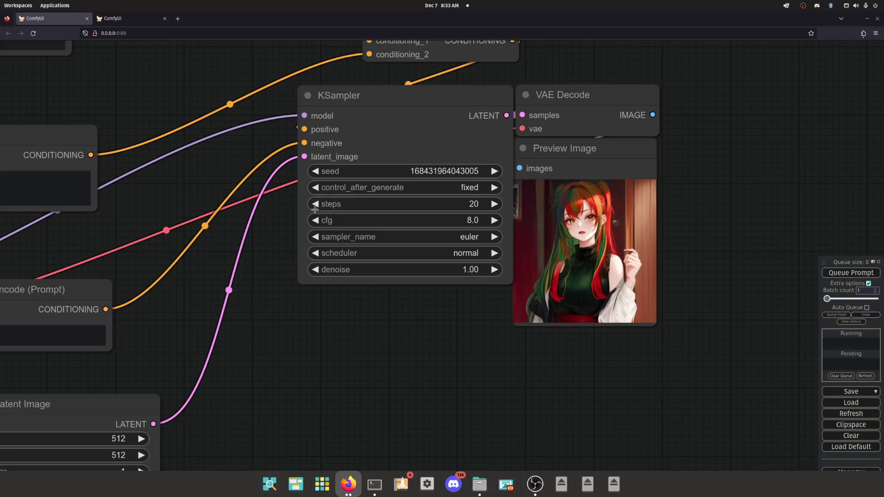
left_click_drag(211, 145, 288, 322)
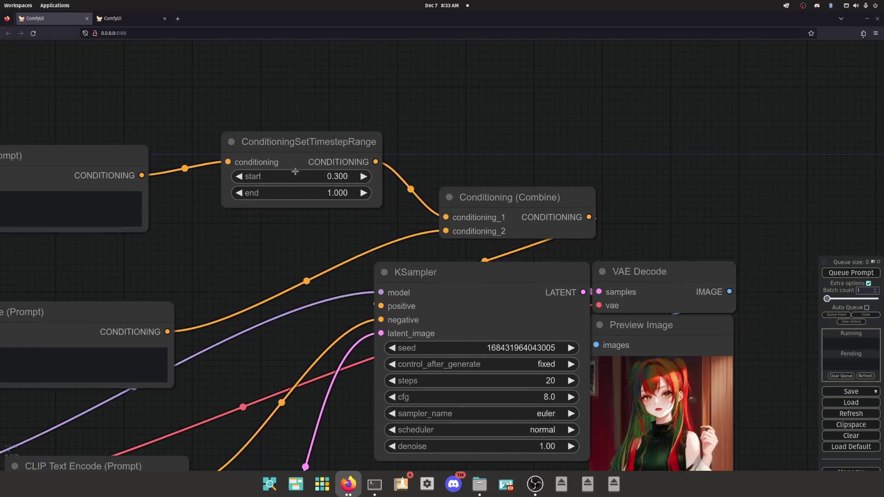
Step: Open the start value of ConditioningSetTimestepRange, check the "1girl, green hair" prompt feeding it, and accept 0.3
left_click_drag(188, 200, 359, 206)
left_click(424, 182)
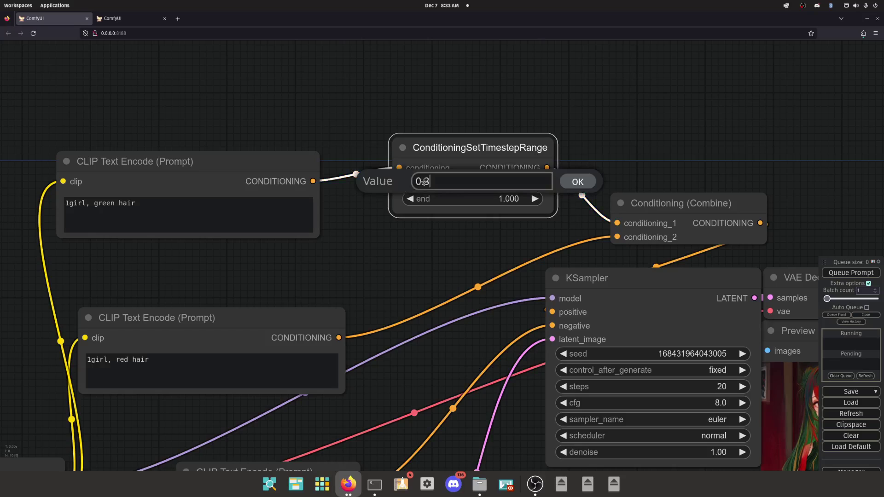
left_click(84, 203)
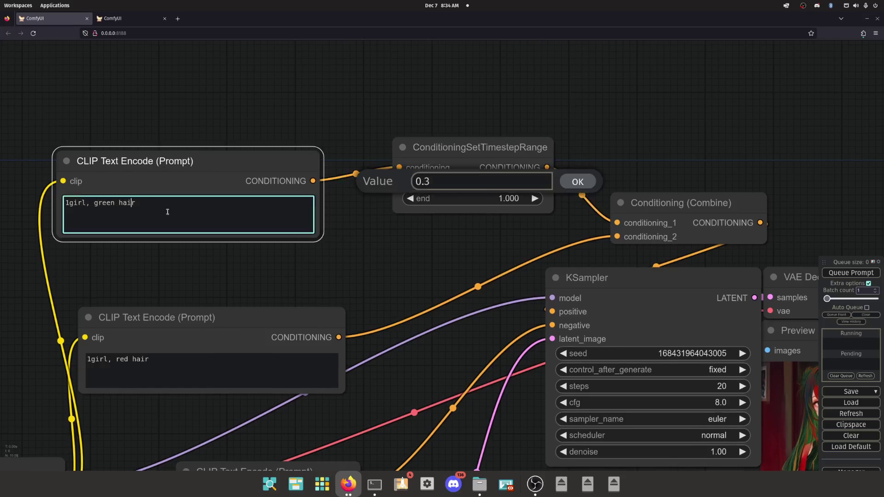
left_click(573, 187)
Step: Generate the image with the green hair prompt restricted to the 0.300–1.000 timestep range
scroll(465, 164, "up", 10)
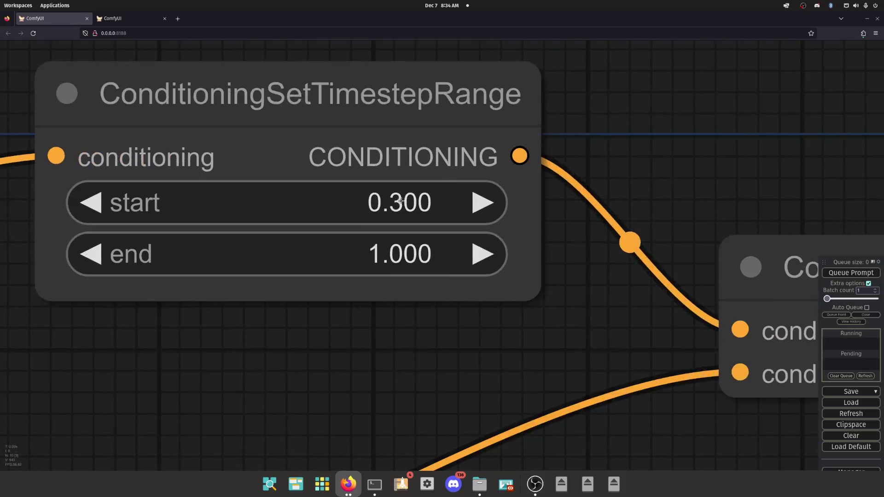
scroll(408, 209, "down", 9)
left_click_drag(323, 225, 242, 144)
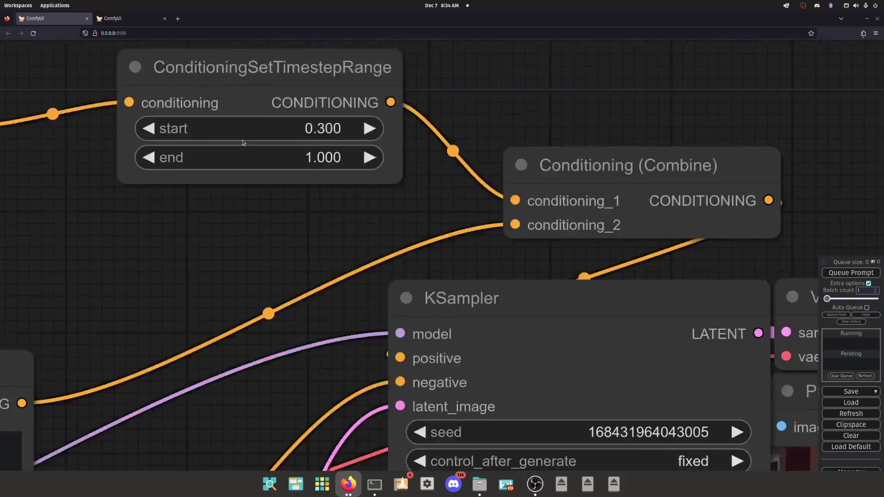
left_click_drag(281, 424, 161, 198)
scroll(411, 257, "down", 3)
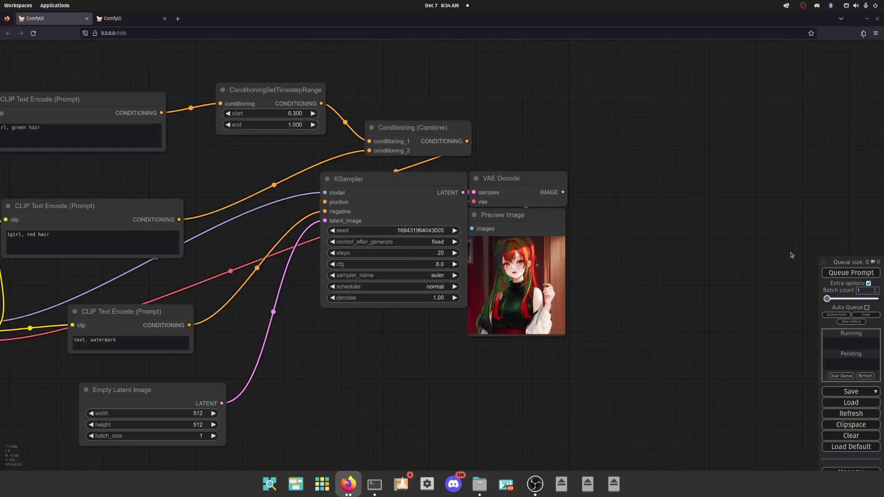
left_click(851, 273)
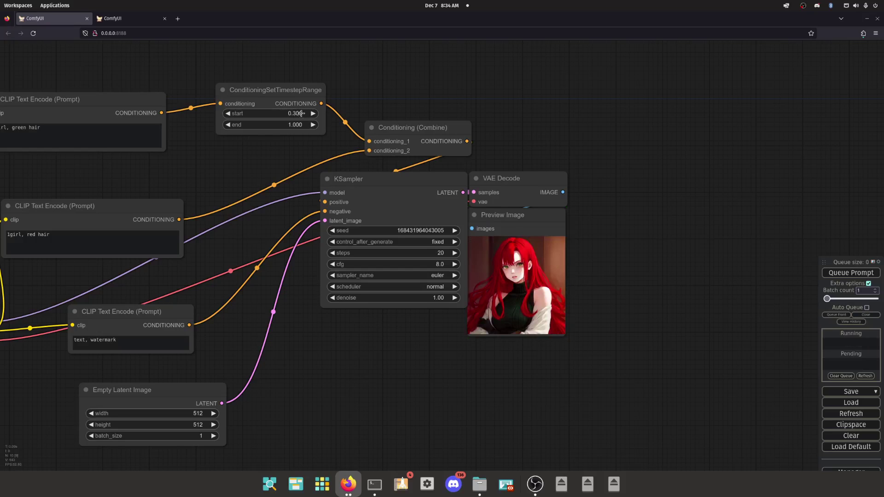
Step: Move the "1girl, red hair" prompt node slightly closer to Conditioning (Combine) and compare its text with the generated preview image
left_click_drag(205, 202, 376, 168)
left_click_drag(243, 193, 274, 192)
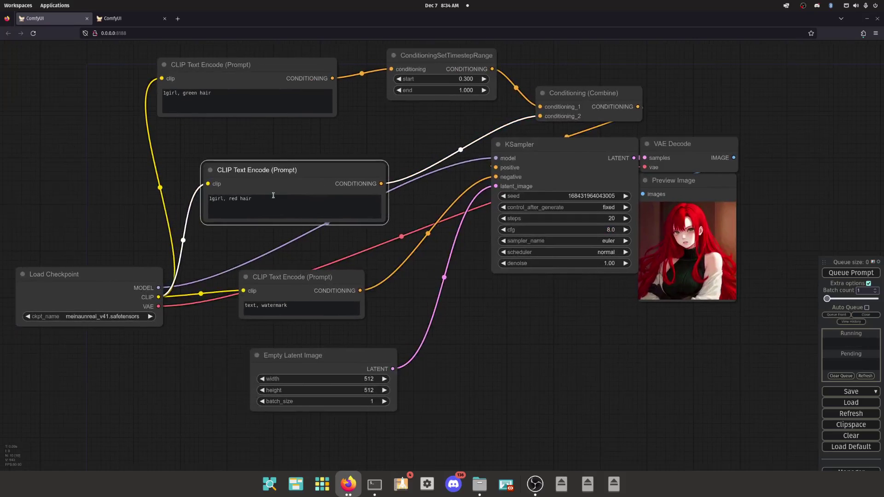
scroll(276, 192, "up", 3)
scroll(223, 160, "up", 6)
scroll(223, 183, "up", 1)
left_click(168, 241)
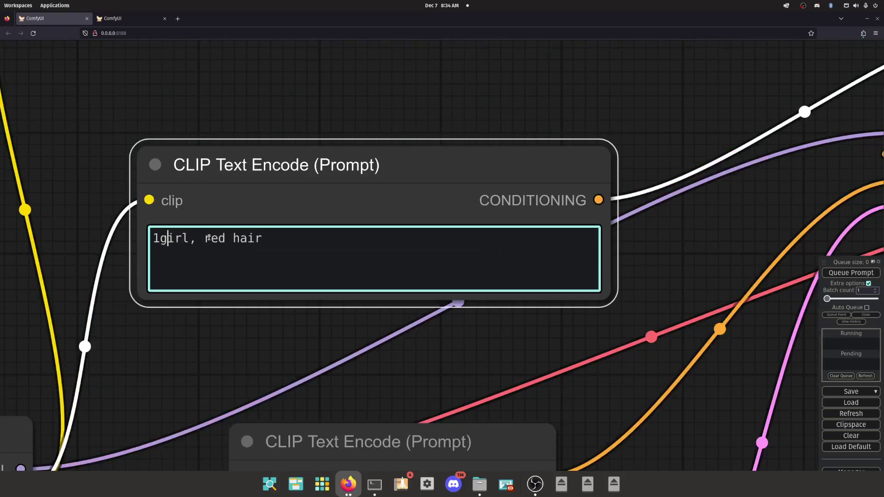
left_click(210, 238)
left_click(241, 238)
left_click_drag(403, 362, 57, 250)
scroll(57, 250, "down", 10)
scroll(536, 233, "up", 16)
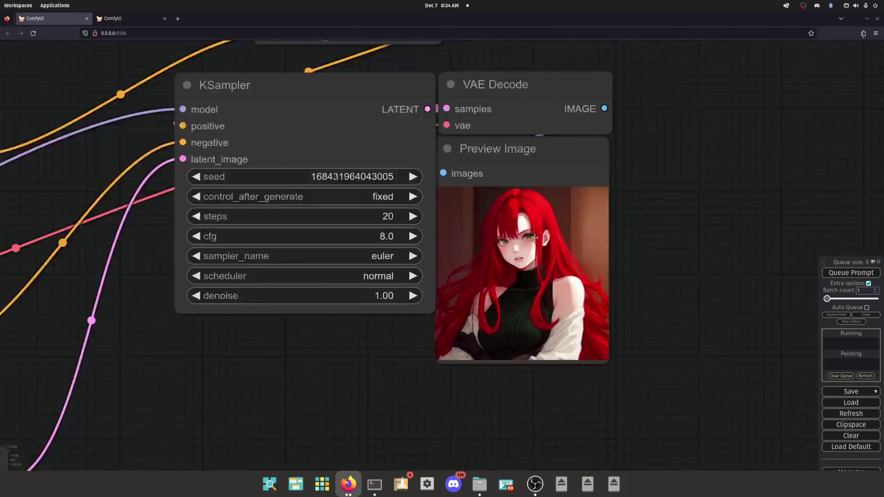
scroll(536, 238, "down", 8)
scroll(536, 237, "down", 6)
Step: Move the green hair prompt closer above the red hair prompt and align the ConditioningSetTimestepRange node beside it
left_click_drag(113, 84, 245, 139)
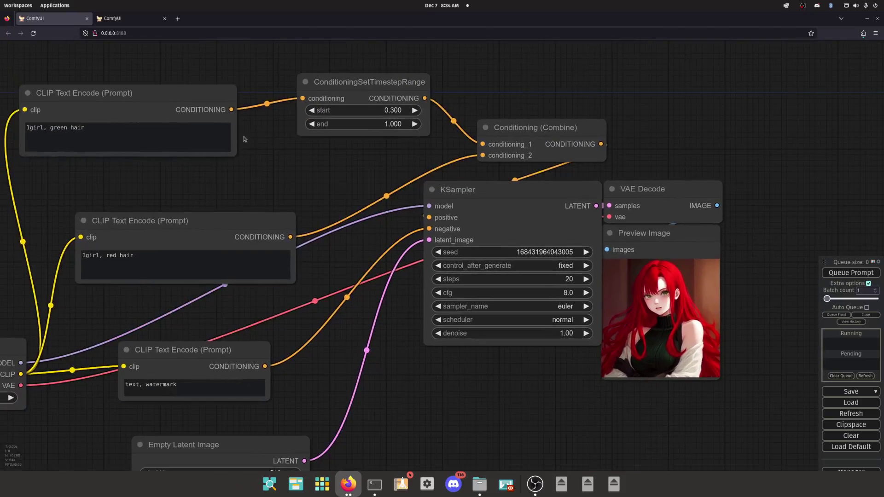
left_click_drag(132, 102, 187, 130)
left_click_drag(392, 86, 396, 129)
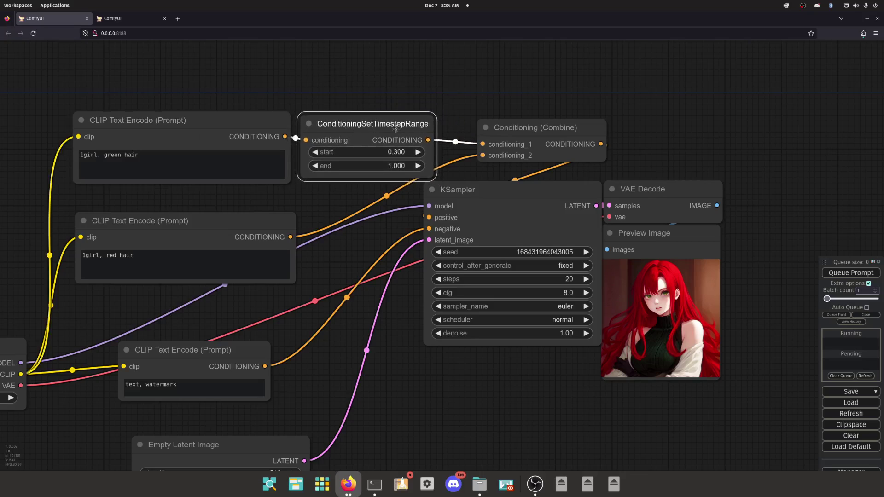
Step: Inspect the preview image's hair, eyes and clothing up close against the "1girl, red hair" prompt
left_click(125, 255)
left_click_drag(383, 231, 289, 175)
scroll(590, 244, "up", 19)
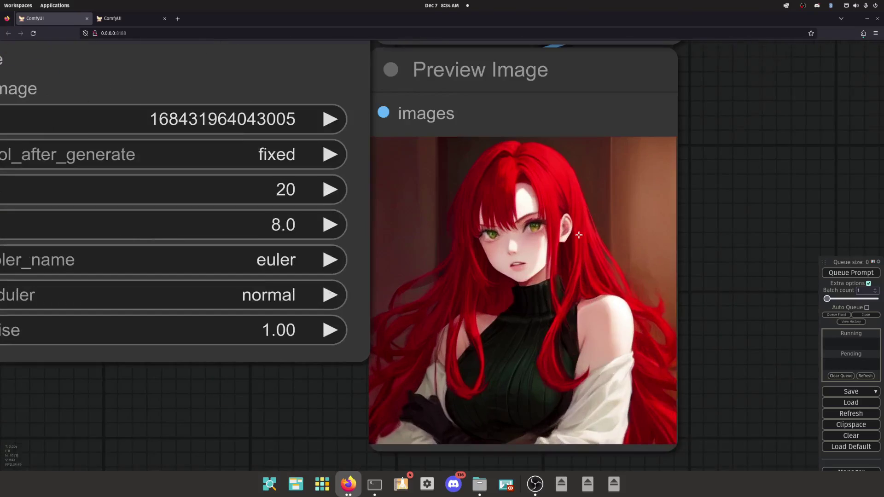
scroll(442, 244, "down", 15)
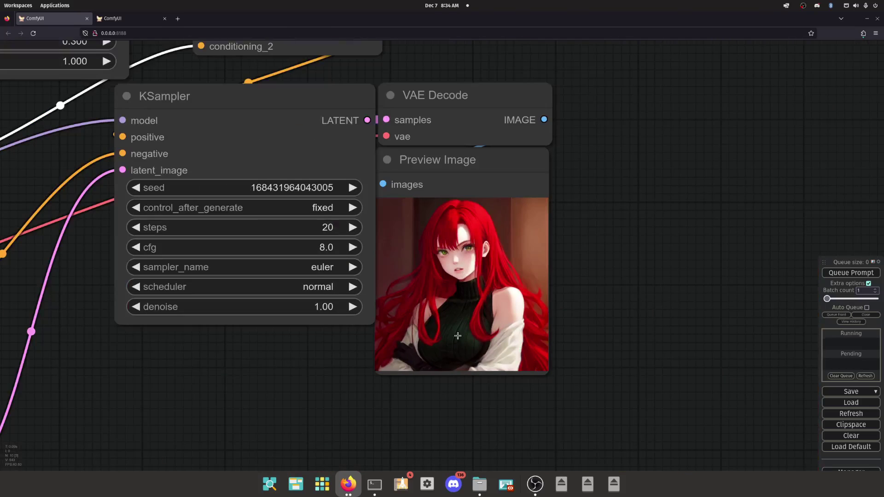
scroll(404, 329, "down", 4)
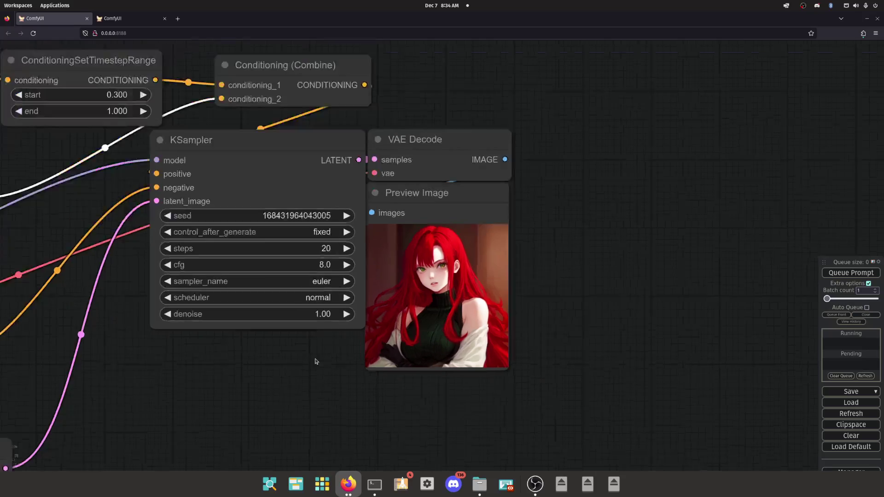
Step: Connect the "1girl, red hair" prompt directly to KSampler's positive input, generate the image and inspect it up close
left_click_drag(121, 213, 272, 192)
left_click(851, 272)
left_click_drag(206, 343, 386, 327)
left_click_drag(286, 304, 83, 235)
scroll(505, 171, "up", 12)
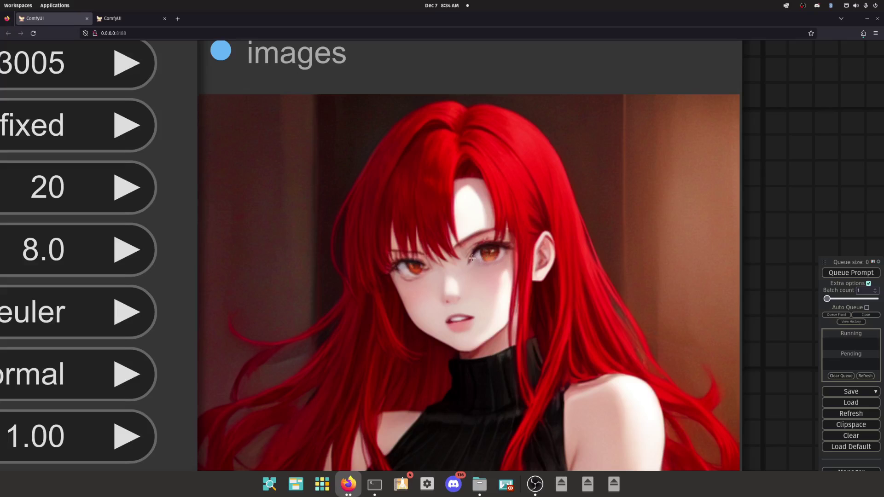
scroll(432, 194, "down", 11)
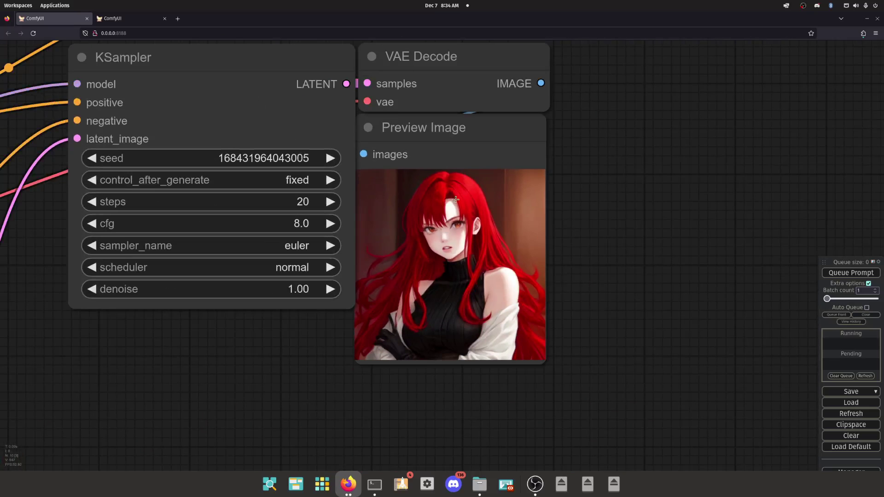
scroll(447, 302, "up", 7)
scroll(442, 325, "down", 6)
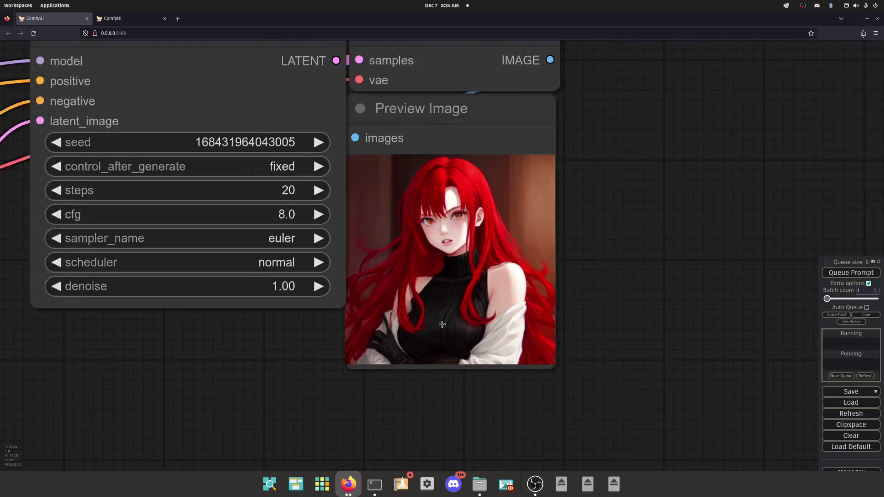
scroll(442, 325, "down", 1)
scroll(378, 350, "down", 5)
Step: Reconnect Conditioning (Combine) to KSampler's positive input, generate the image and inspect its eyes and clothing
left_click_drag(362, 377, 640, 357)
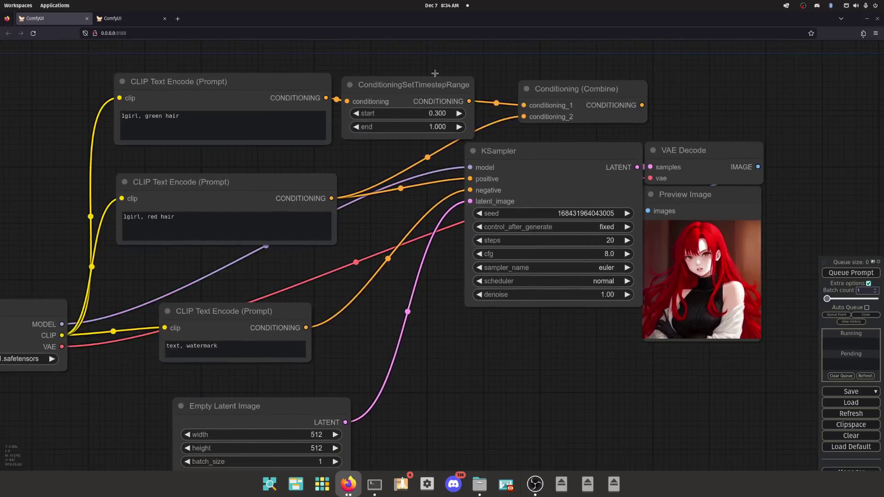
left_click_drag(641, 106, 470, 179)
double_click(152, 116)
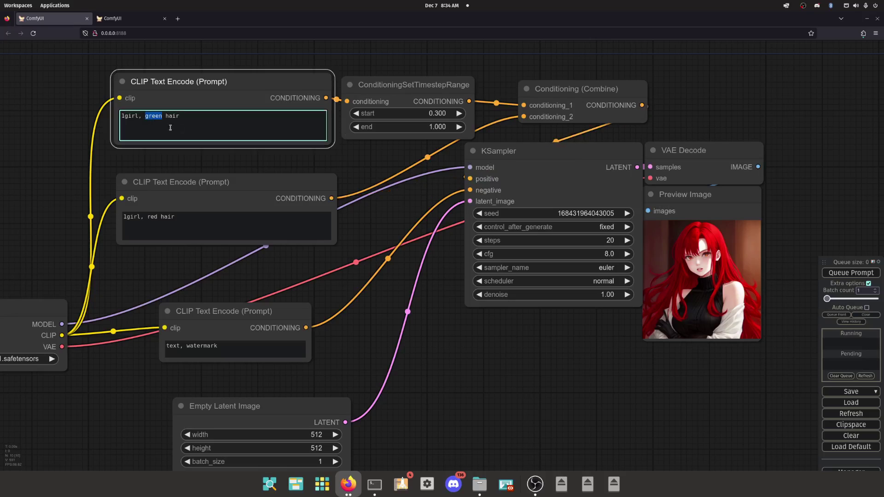
left_click(429, 92)
left_click(553, 100)
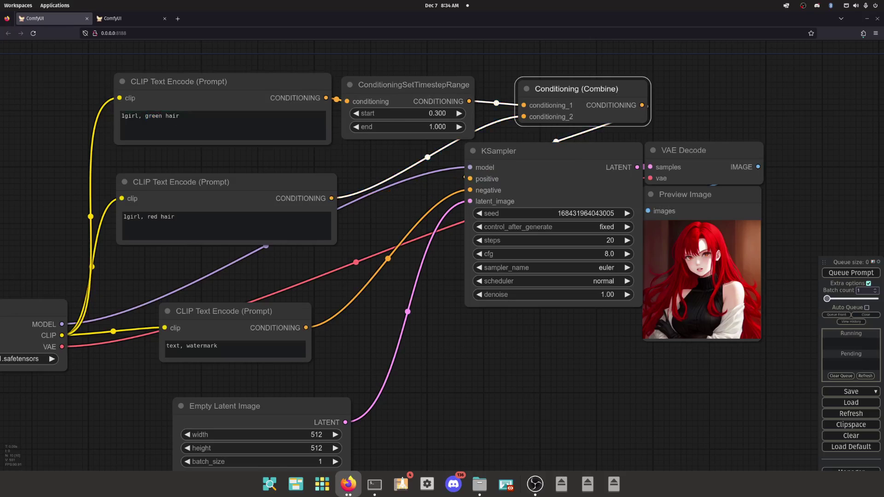
left_click(851, 273)
left_click_drag(742, 263, 509, 217)
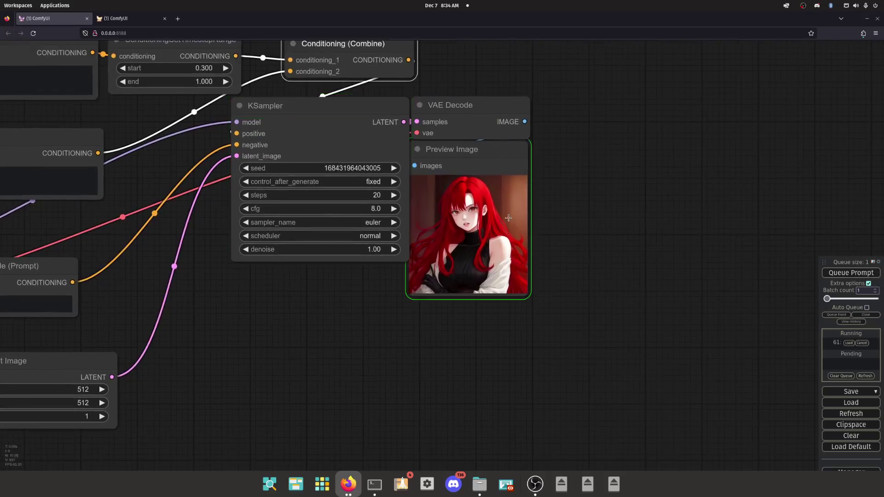
scroll(467, 223, "up", 12)
left_click(491, 174)
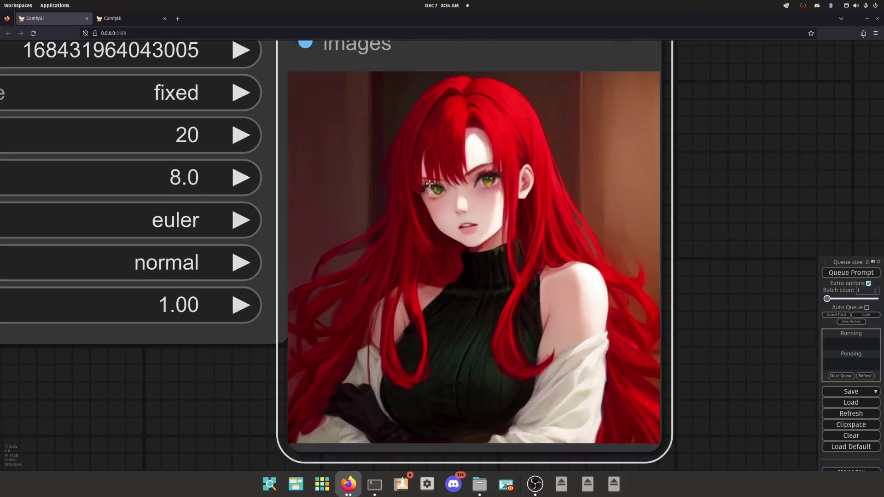
scroll(429, 183, "up", 5)
scroll(518, 180, "down", 20)
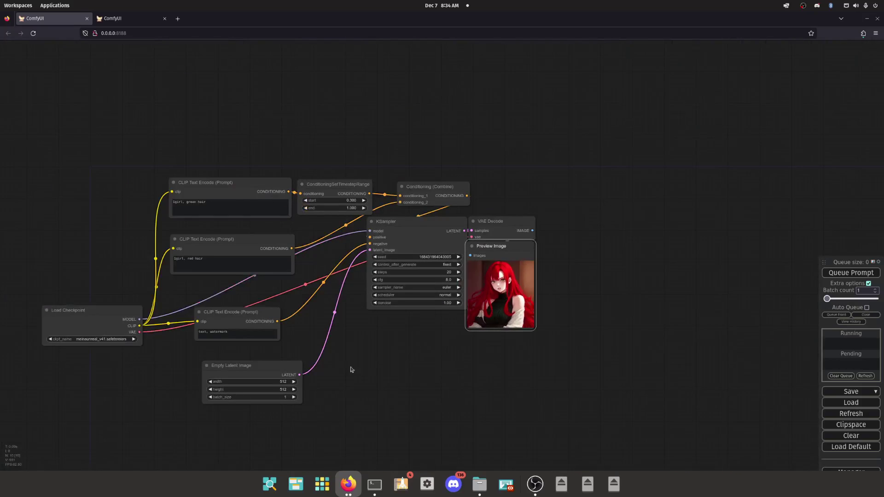
Step: Bypass the ConditioningSetTimestepRange node, generate the combined-prompt image and inspect the preview
right_click(380, 197)
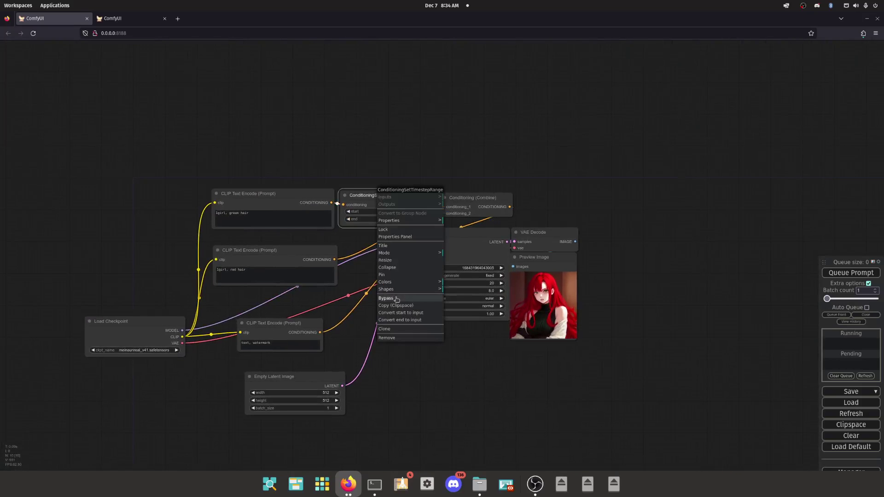
left_click(386, 299)
left_click(843, 273)
scroll(587, 271, "up", 5)
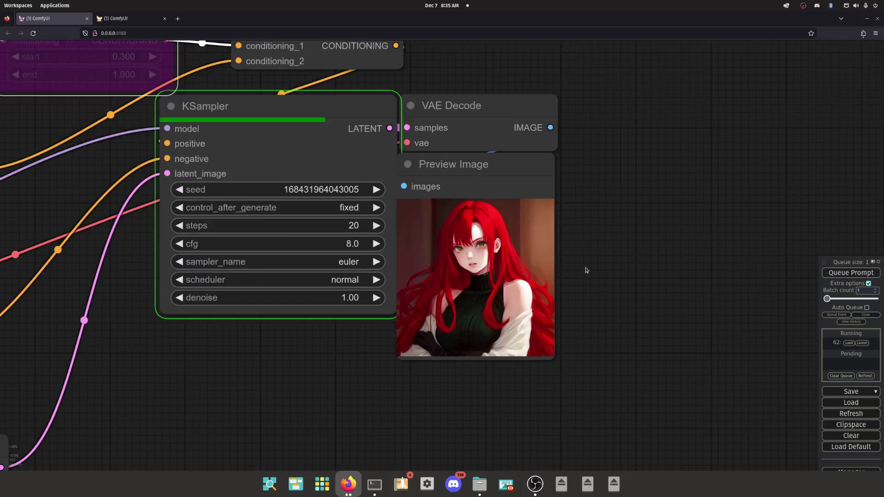
scroll(489, 248, "up", 8)
scroll(412, 174, "down", 3)
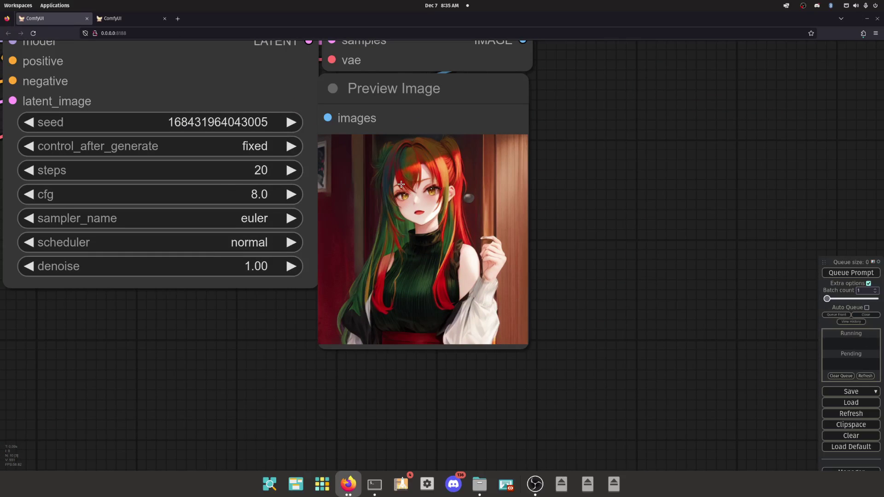
scroll(390, 175, "down", 7)
Step: Re-enable the bypassed ConditioningSetTimestepRange node, and spread it and the green and red hair prompts farther apart
left_click_drag(546, 189, 582, 228)
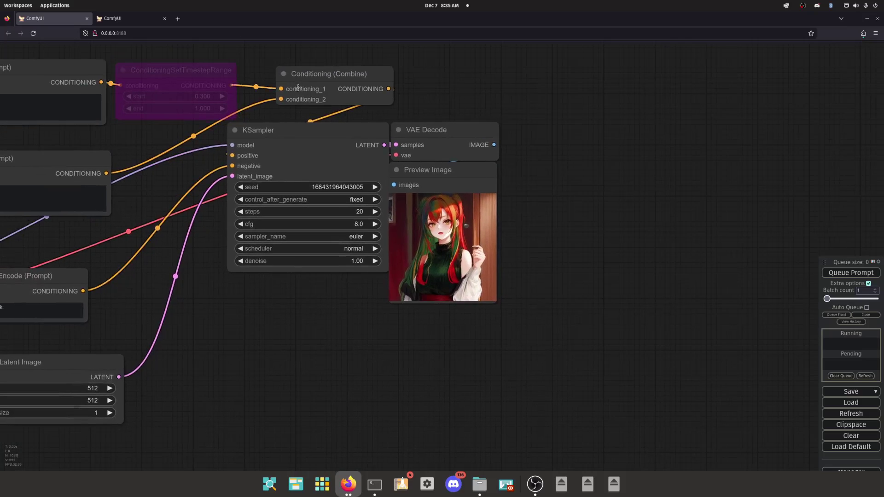
left_click(171, 72)
right_click(171, 72)
left_click(191, 174)
left_click_drag(168, 164, 261, 208)
left_click_drag(273, 119, 275, 96)
left_click_drag(401, 76, 465, 118)
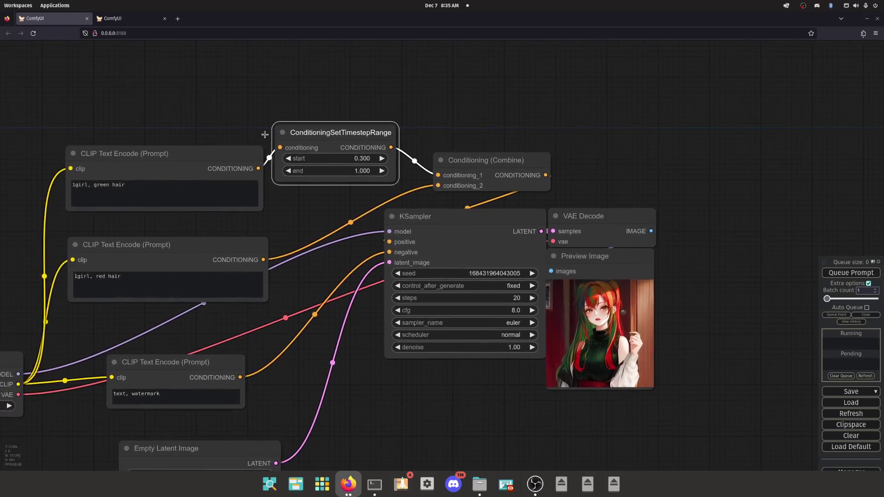
left_click_drag(206, 157, 194, 148)
left_click_drag(209, 244, 164, 233)
Step: Clone the ConditioningSetTimestepRange node and wire the copy between the "1girl, red hair" prompt and conditioning_2 of Conditioning (Combine)
right_click(342, 136)
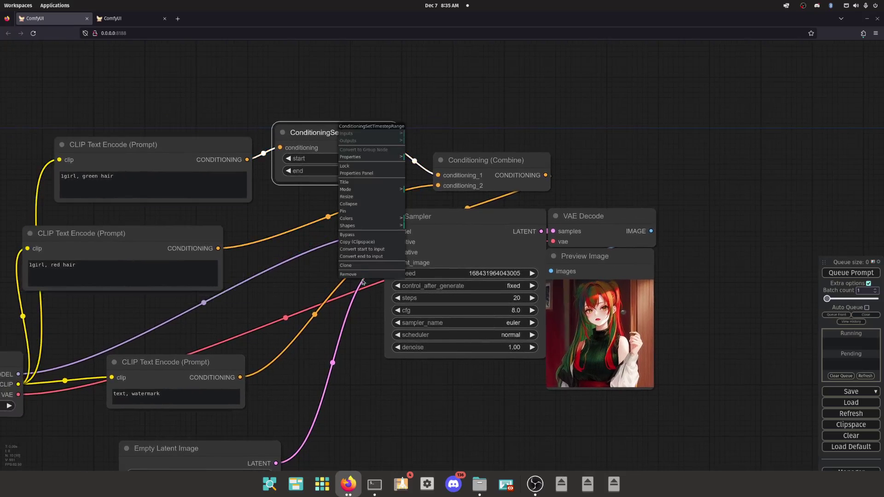
left_click(354, 263)
left_click_drag(314, 140, 279, 231)
left_click_drag(218, 249, 253, 239)
left_click_drag(358, 241, 439, 186)
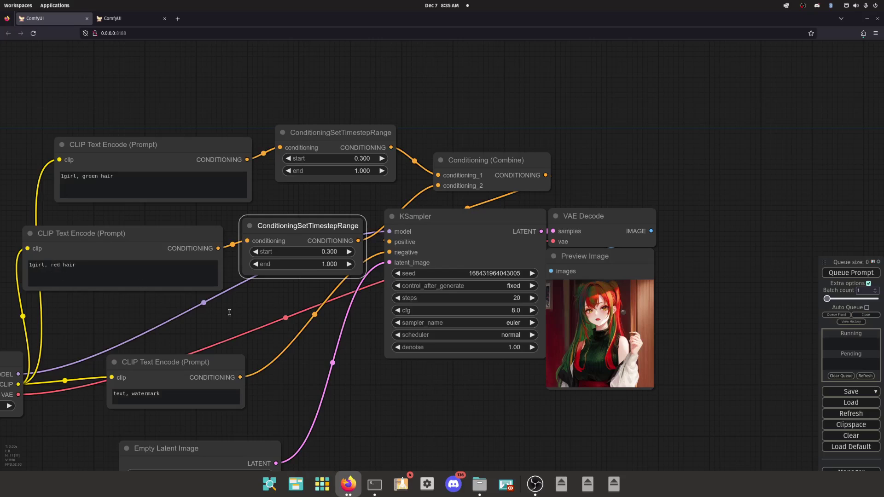
Step: Set the red hair prompt's ConditioningSetTimestepRange to start 0.000 and end 0.500
left_click_drag(287, 306, 318, 305)
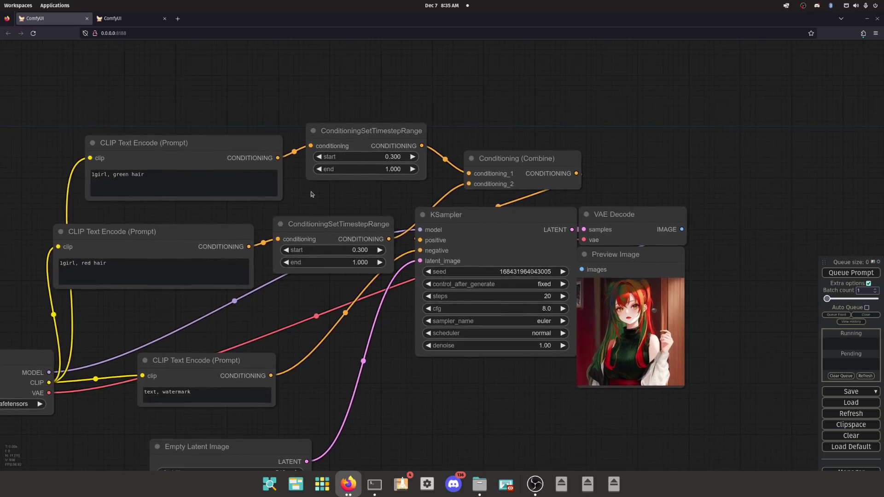
left_click(371, 138)
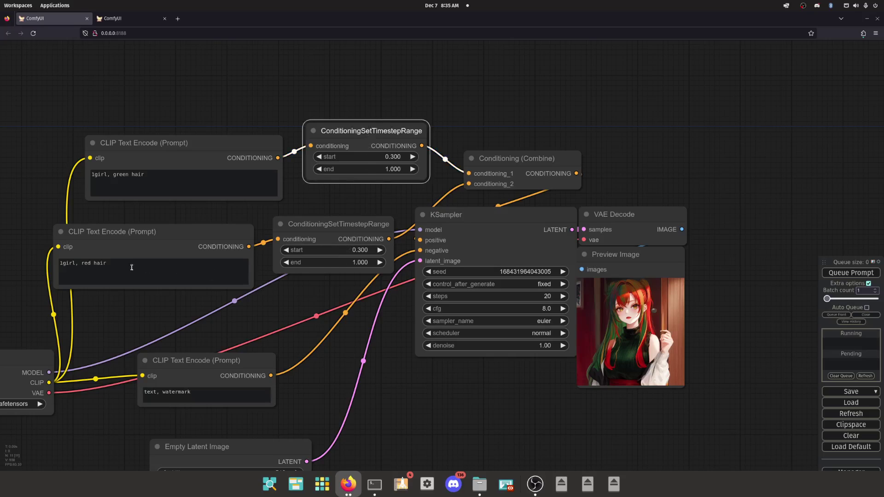
mouse_move(357, 263)
left_mouse_down()
mouse_move(264, 264)
mouse_move(341, 264)
left_mouse_up()
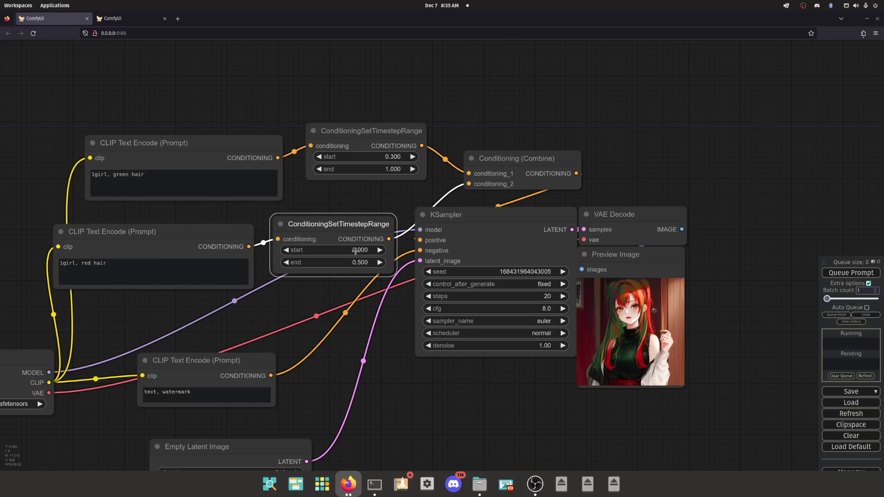
left_click_drag(313, 226, 317, 229)
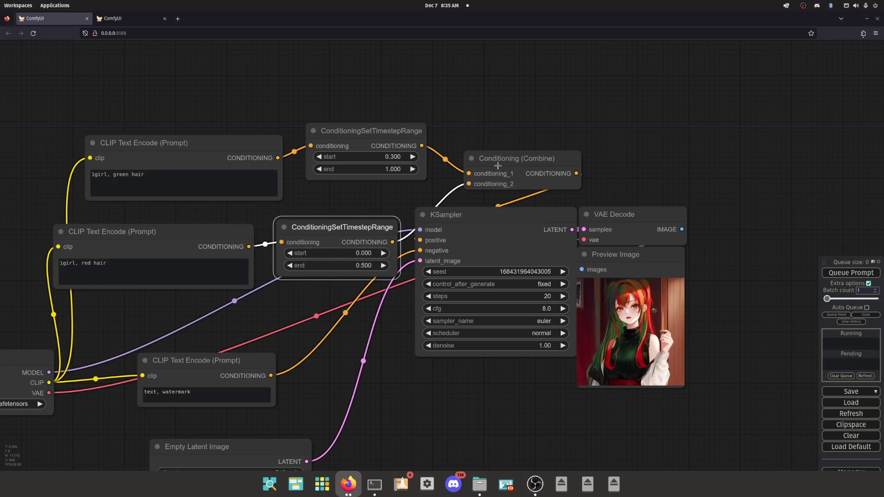
Step: Move VAE Decode, Preview Image and KSampler farther away from the conditioning nodes
scroll(247, 209, "down", 3)
left_click_drag(566, 213, 693, 190)
left_click_drag(548, 244, 801, 260)
left_click_drag(452, 227, 577, 235)
Step: Align the two ConditioningSetTimestepRange nodes beside their prompts, with Conditioning (Combine) between them and KSampler
left_click_drag(440, 160, 438, 165)
left_click_drag(446, 181, 424, 212)
left_click(342, 156)
left_click_drag(342, 155, 334, 171)
left_click_drag(241, 164, 215, 171)
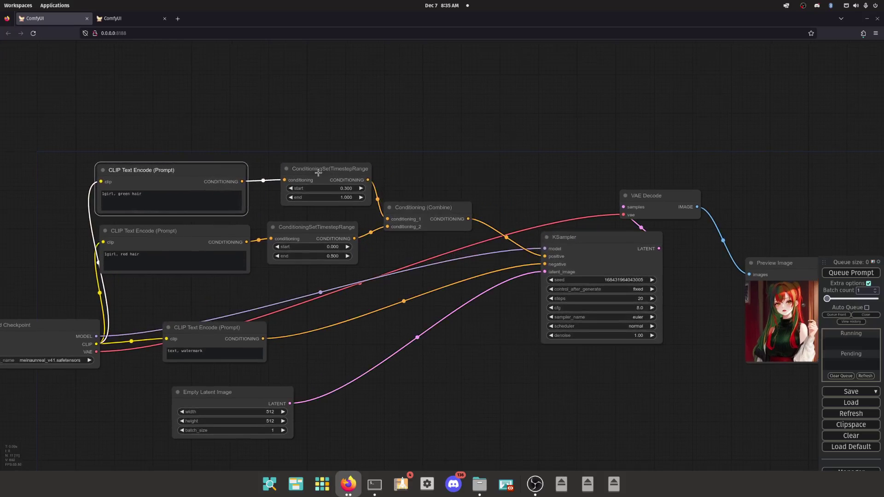
left_click_drag(318, 173, 303, 180)
left_click_drag(280, 143, 346, 128)
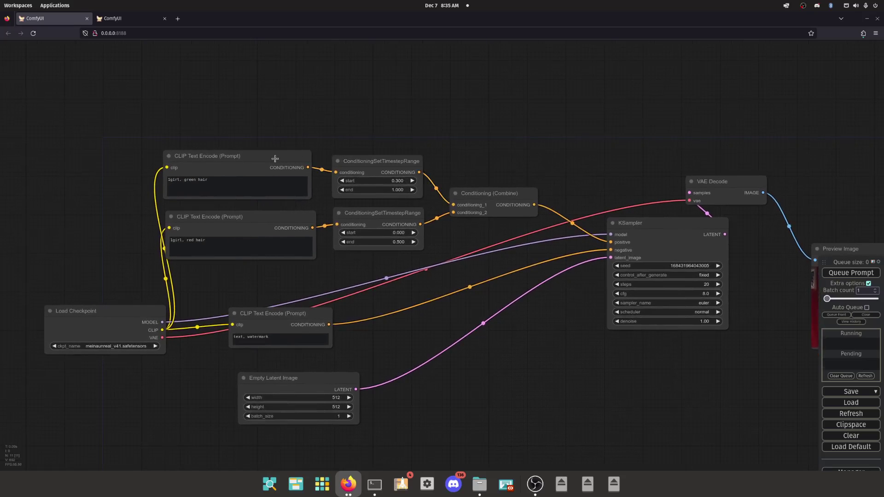
Step: Examine the green and red hair prompts, their timestep start and end values, and the links through Conditioning (Combine) to KSampler
scroll(341, 272, "up", 8)
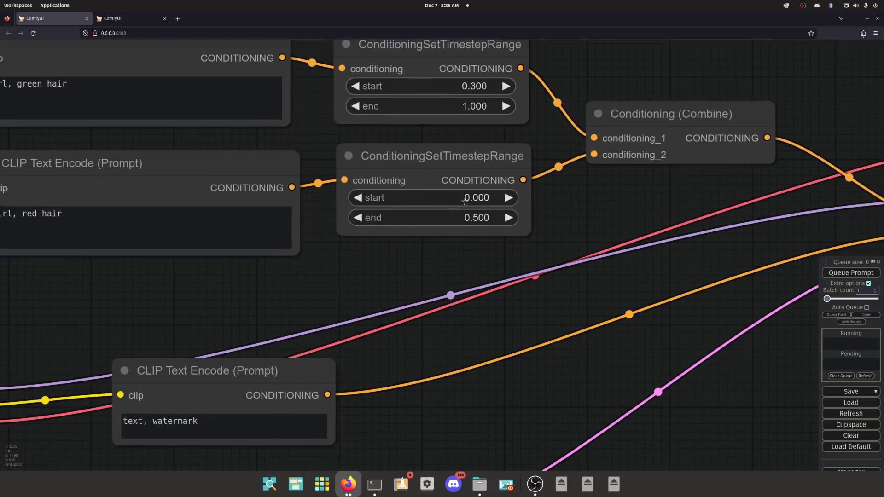
left_click_drag(326, 280, 497, 272)
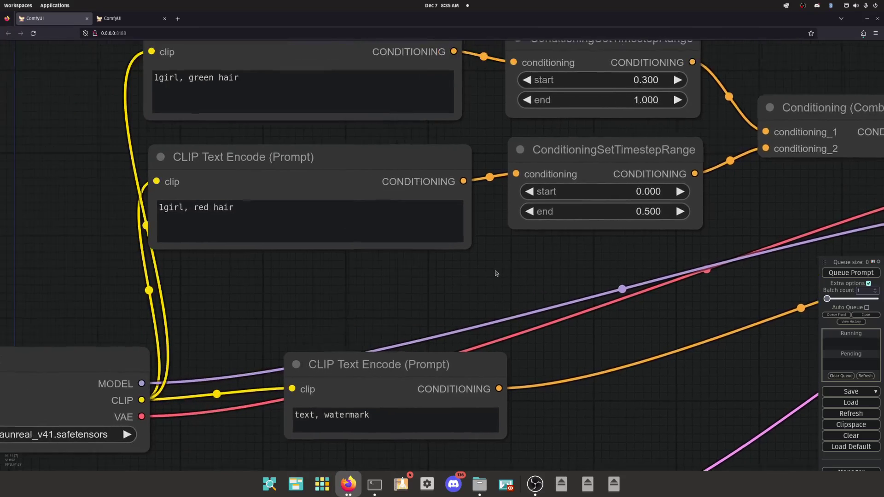
left_click(161, 206)
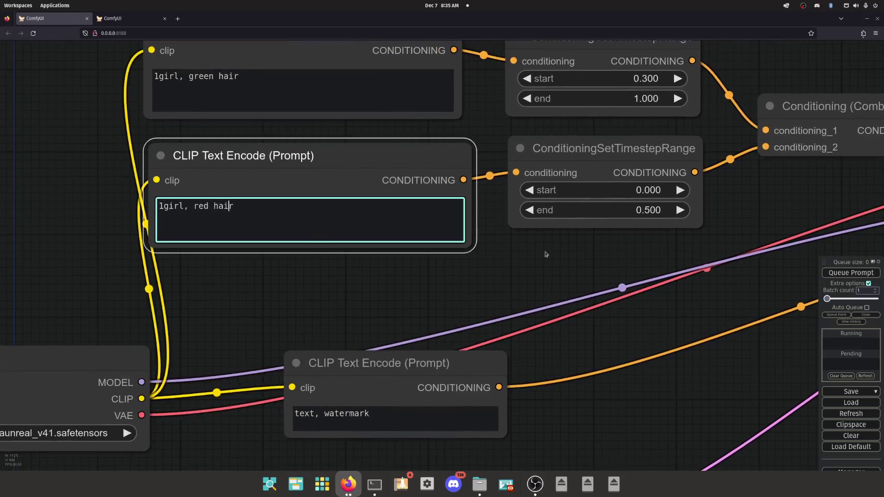
left_click_drag(669, 229, 517, 239)
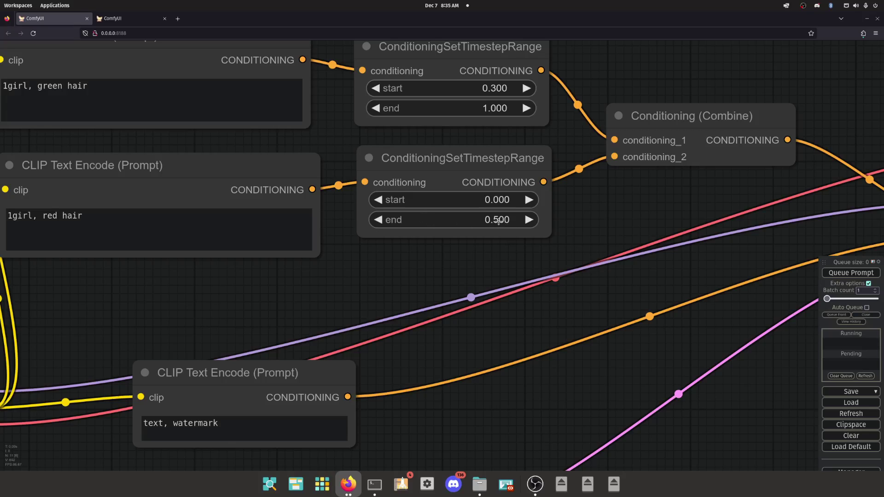
left_click_drag(662, 327, 334, 237)
left_click_drag(479, 293, 574, 359)
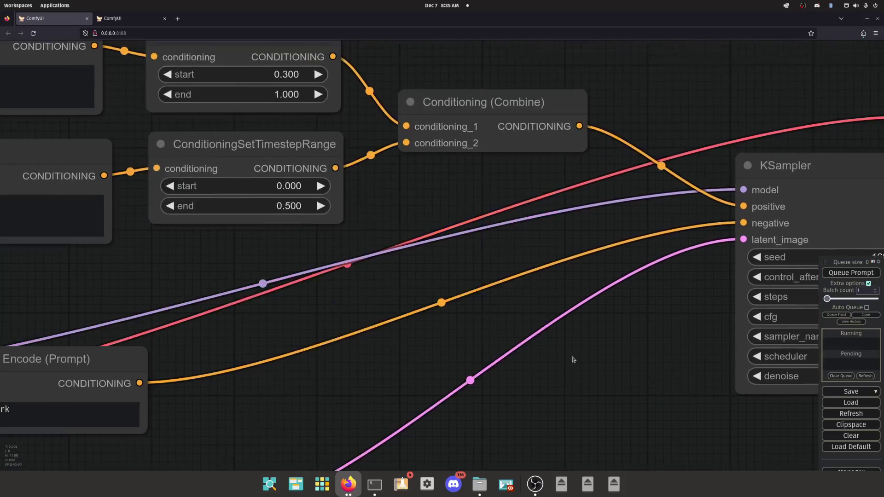
left_click_drag(349, 298, 469, 402)
left_click_drag(362, 56, 498, 51)
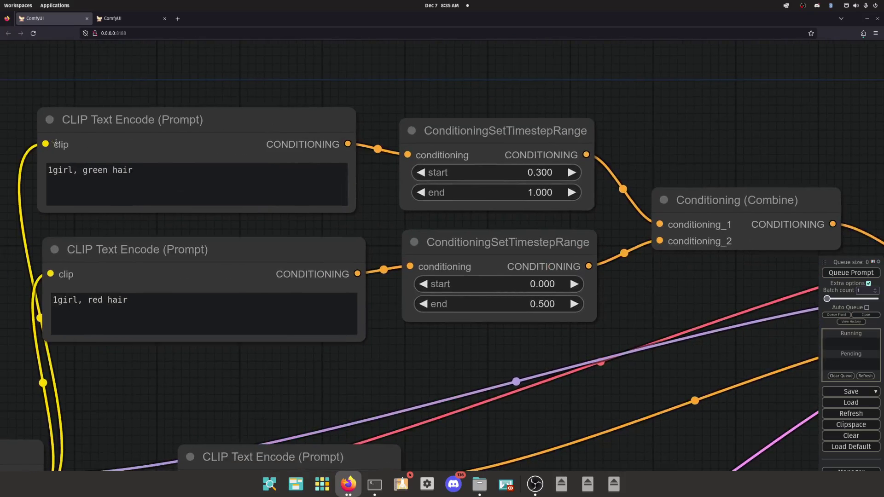
left_click_drag(642, 127, 541, 117)
left_click_drag(302, 76, 414, 75)
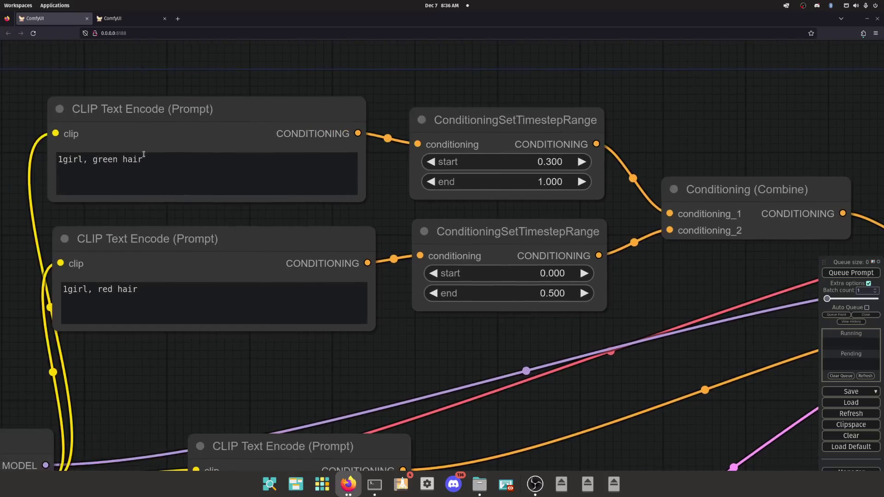
left_click_drag(505, 215, 479, 215)
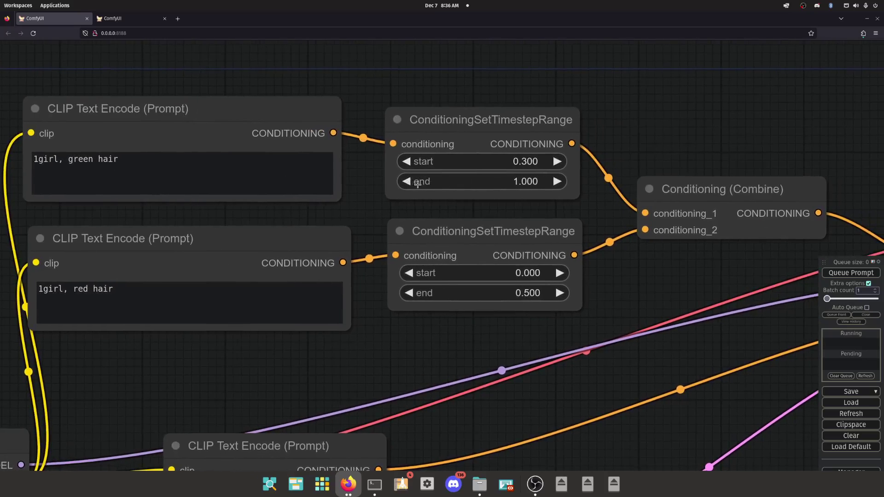
left_click_drag(618, 251, 351, 207)
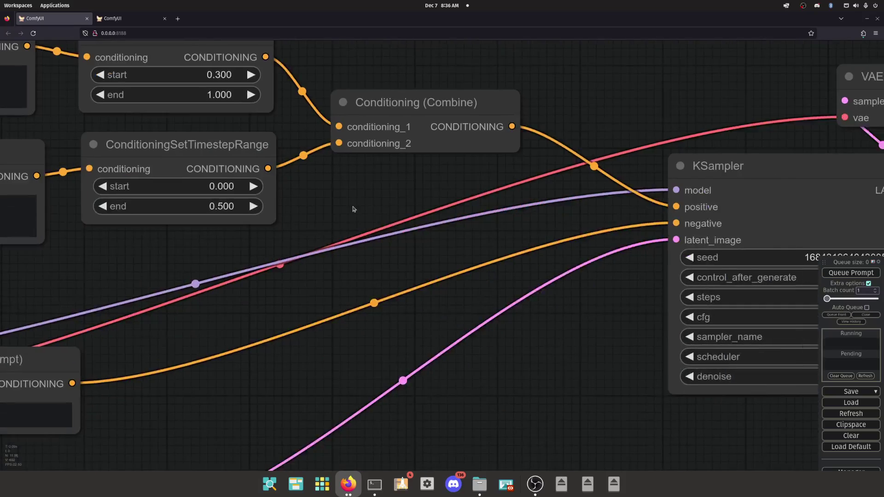
Step: Move KSampler close to Conditioning (Combine) and group VAE Decode and Preview Image beside it
scroll(352, 207, "down", 6)
left_click(513, 184)
left_click_drag(513, 185, 517, 169)
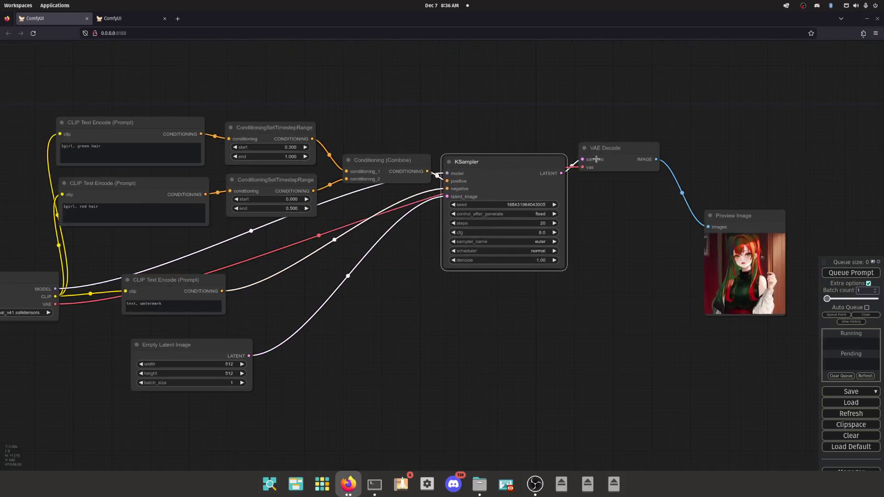
left_click_drag(608, 148, 606, 167)
left_click_drag(726, 228, 605, 212)
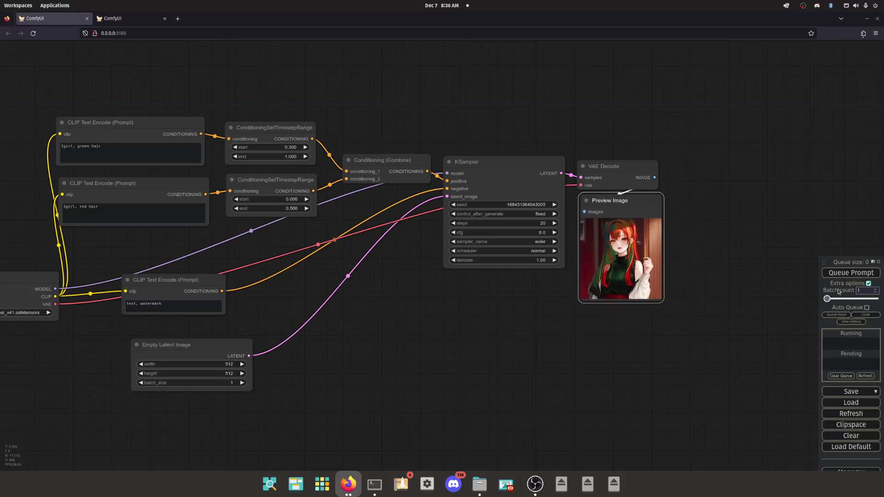
Step: Generate the image with both prompts limited to their timestep ranges and inspect the preview up close
left_click(851, 272)
left_click_drag(781, 286, 736, 276)
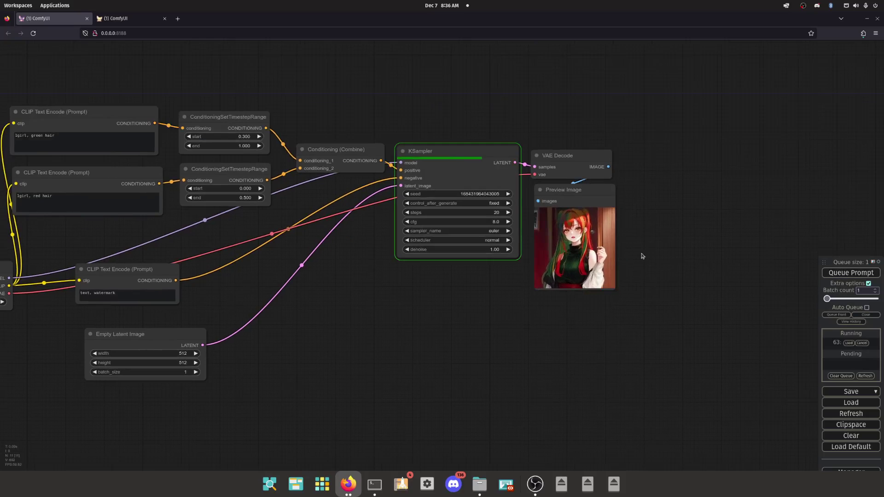
scroll(595, 240, "up", 20)
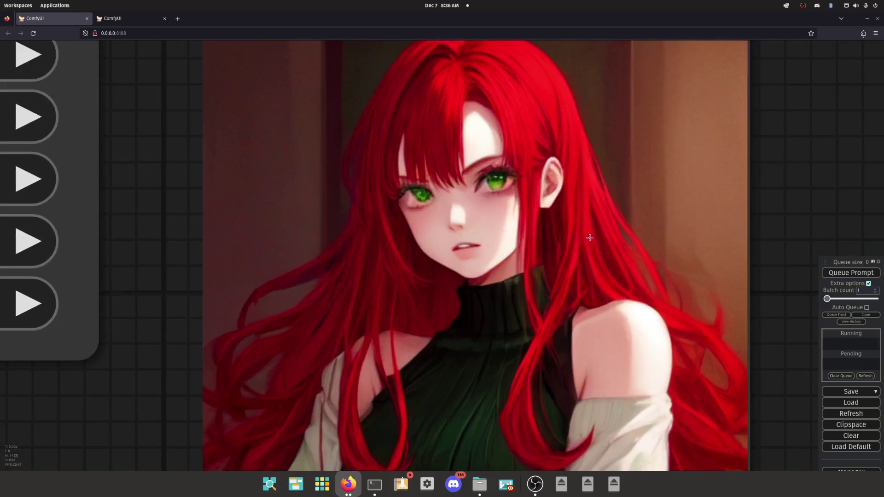
Step: Link the red hair prompt's ConditioningSetTimestepRange directly to KSampler's positive input, bypassing Conditioning (Combine), and generate the image
scroll(414, 192, "down", 9)
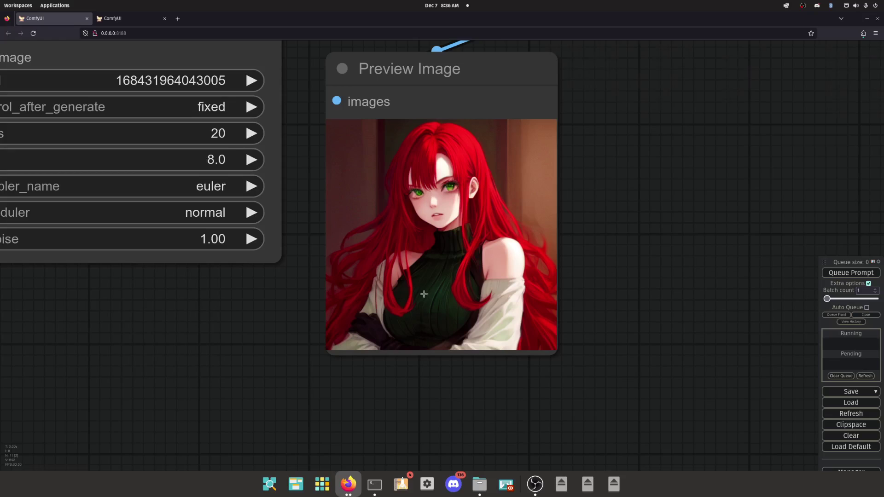
scroll(424, 294, "down", 7)
left_click_drag(288, 341, 376, 329)
left_click_drag(113, 231, 270, 237)
left_click(137, 186)
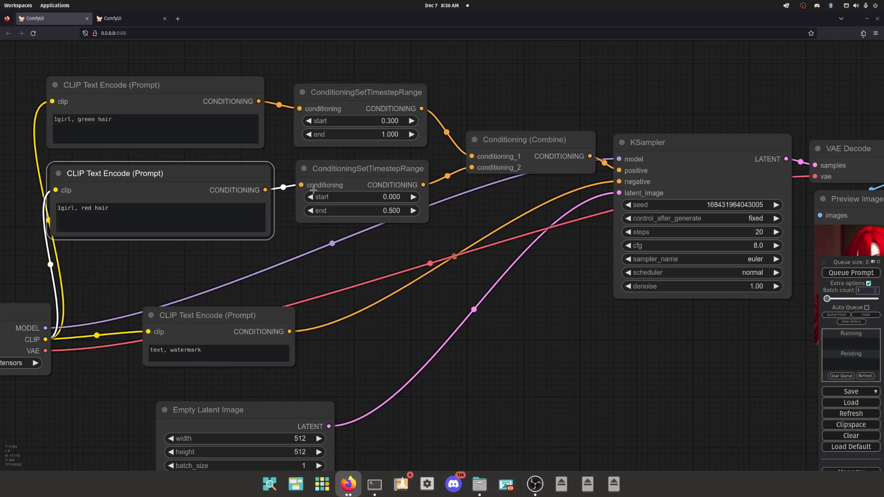
left_click_drag(432, 241, 201, 212)
left_click_drag(346, 323, 271, 310)
left_click_drag(74, 103, 323, 131)
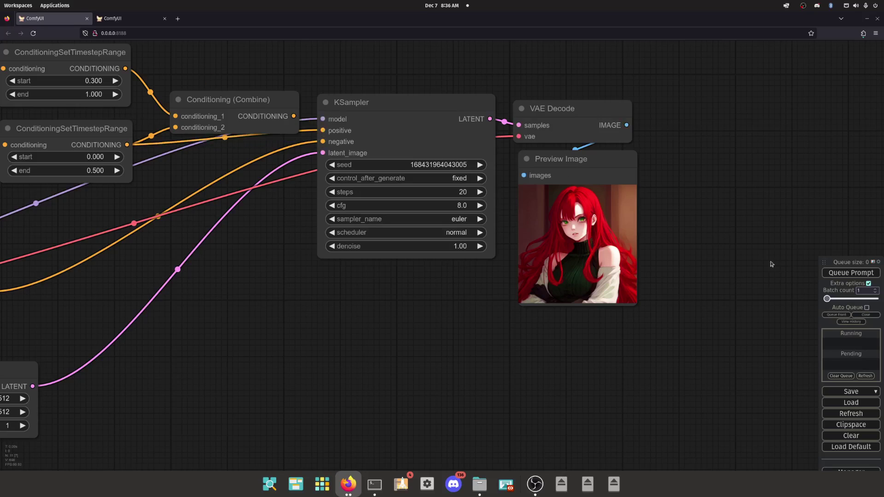
left_click(846, 272)
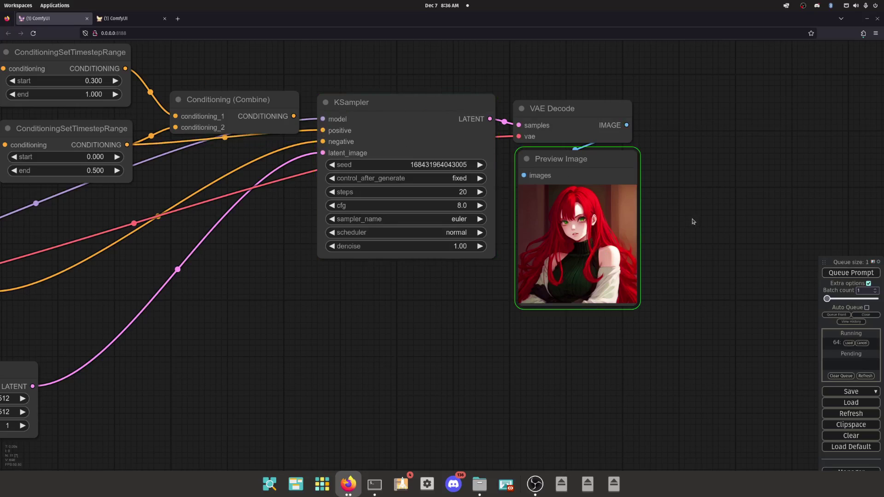
Step: Link the "1girl, red hair" prompt straight to KSampler's positive input, bypassing its timestep range, and generate the image
left_click_drag(240, 249, 413, 298)
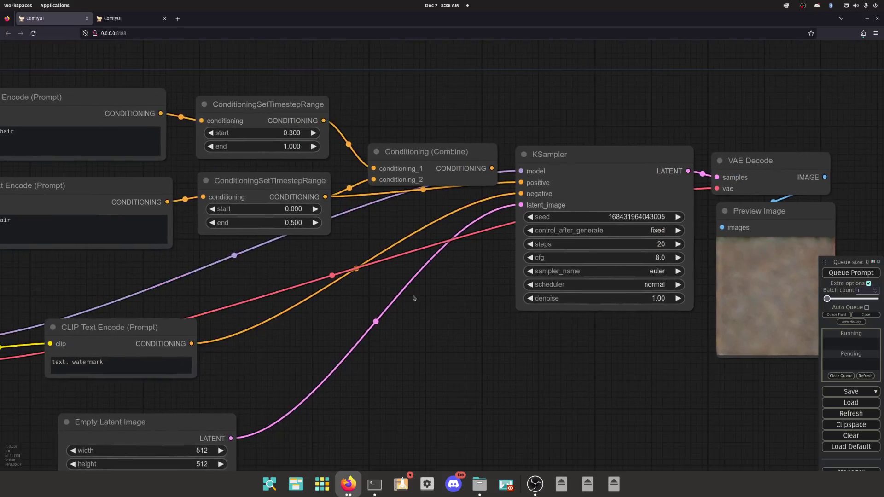
left_click_drag(167, 202, 521, 182)
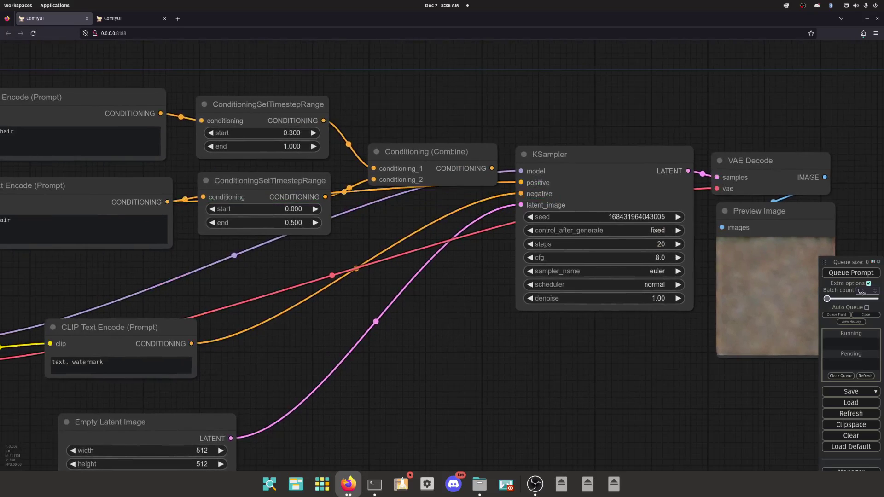
left_click(861, 273)
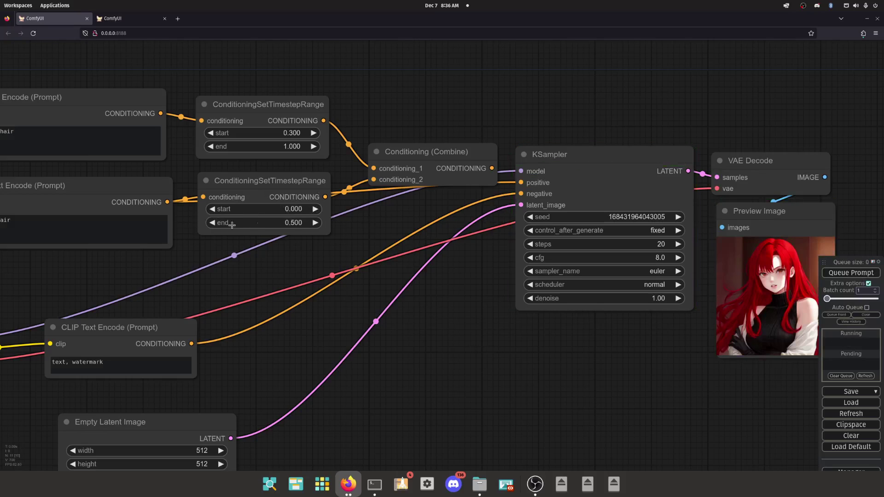
Step: Reconnect the red hair prompt's ConditioningSetTimestepRange to KSampler's positive input, generate the image and inspect the preview up close
scroll(232, 225, "up", 7)
scroll(310, 201, "down", 5)
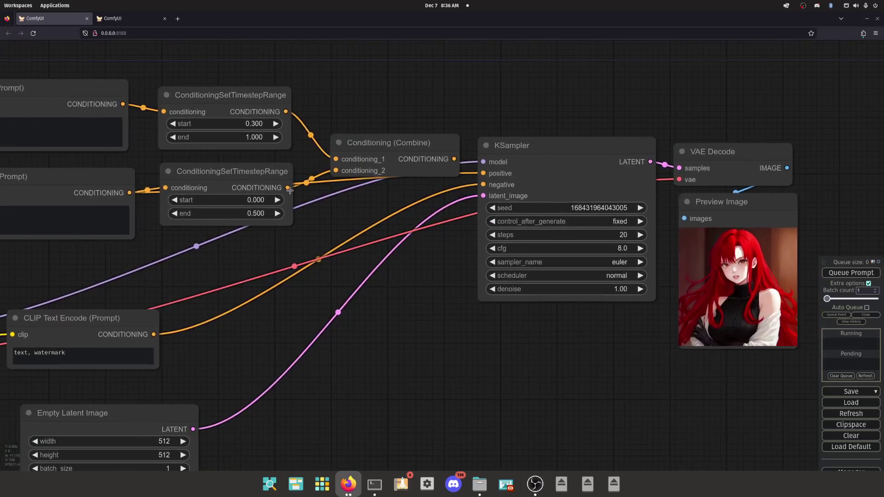
left_click_drag(288, 187, 487, 174)
key("ctrl+Return")
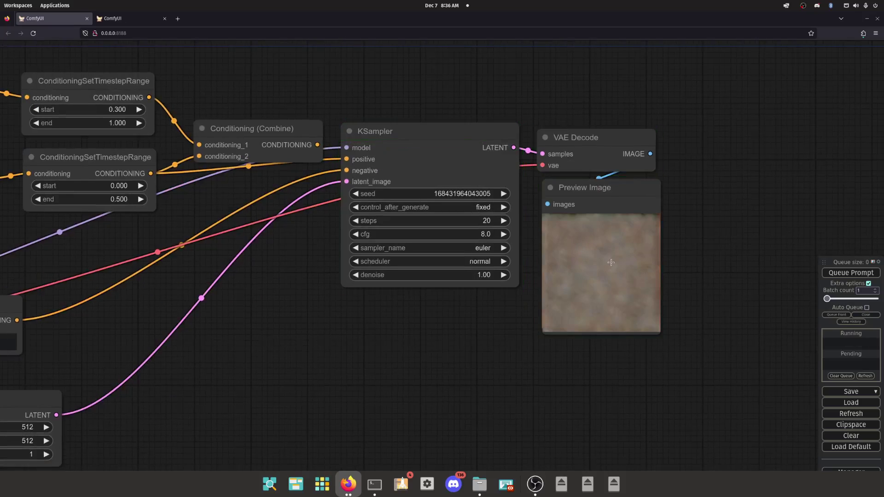
scroll(603, 262, "up", 16)
scroll(547, 230, "down", 20)
Step: Examine the red hair prompt's timestep start and end, its direct link to KSampler, and the resulting preview against the combined setup
left_click_drag(327, 265, 430, 281)
scroll(340, 256, "up", 7)
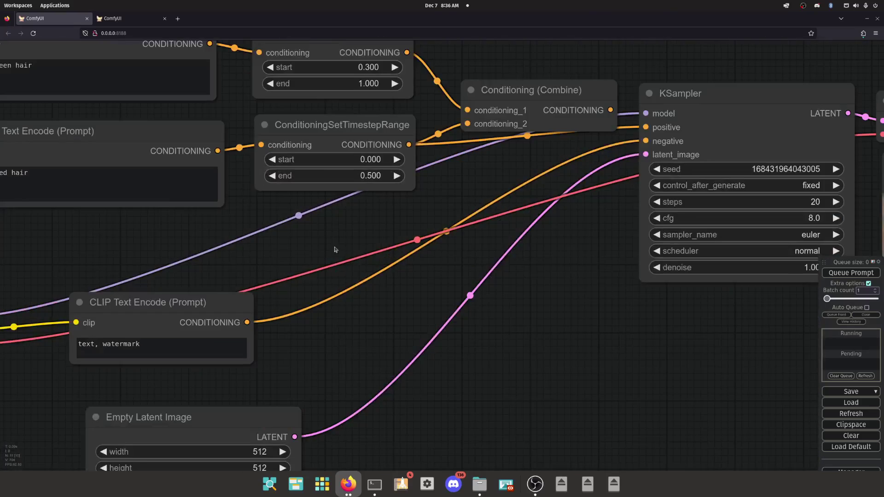
left_click_drag(335, 250, 467, 320)
left_click_drag(446, 211, 440, 218)
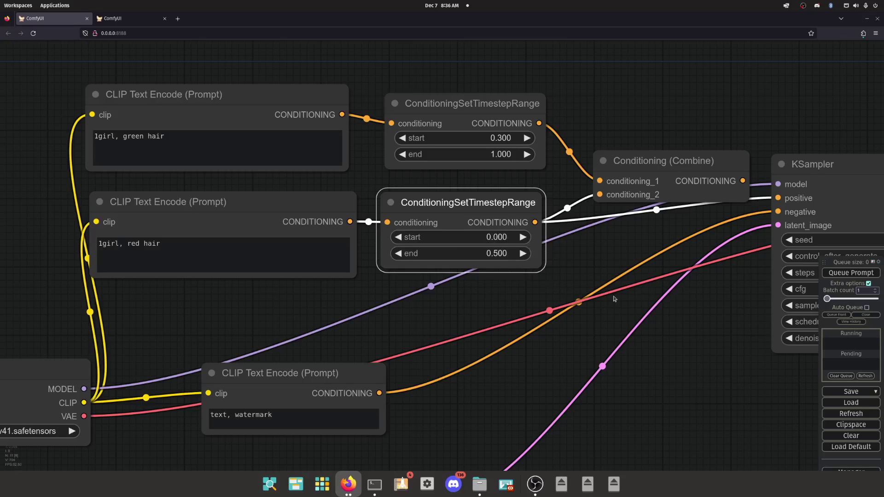
left_click_drag(613, 299, 314, 304)
left_click_drag(243, 329, 471, 305)
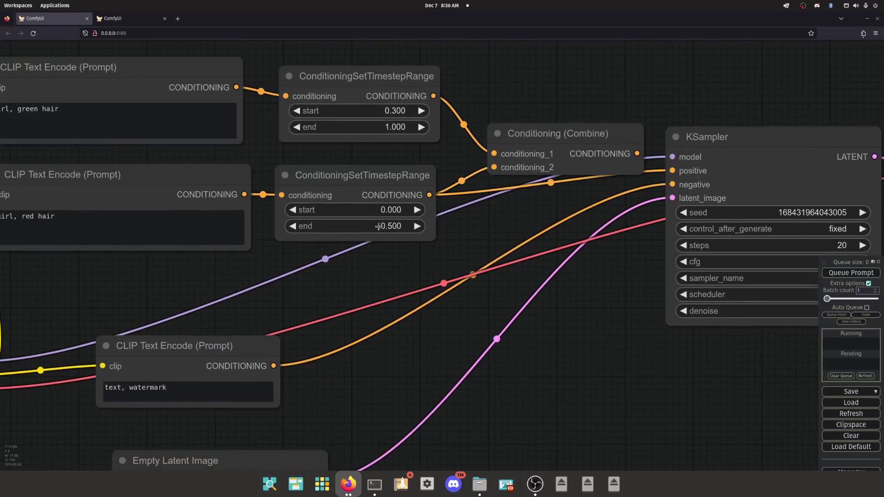
scroll(370, 230, "down", 8)
scroll(533, 258, "up", 12)
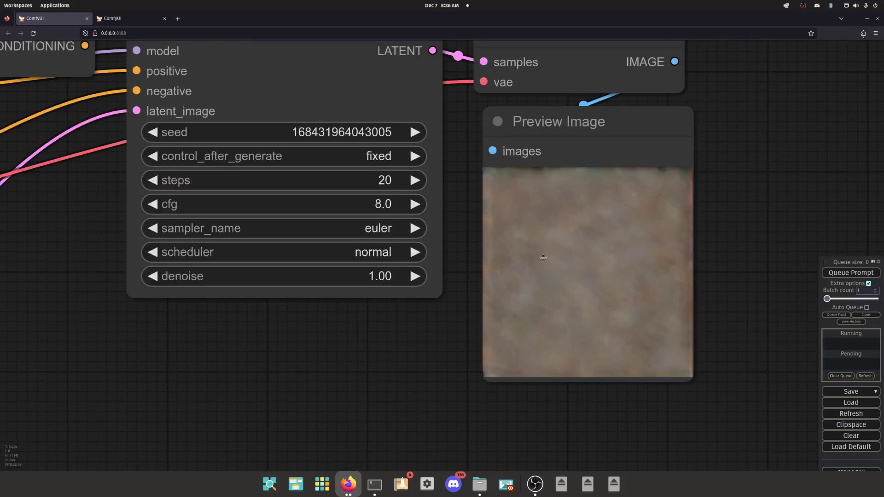
scroll(543, 258, "down", 5)
left_click_drag(122, 211, 260, 243)
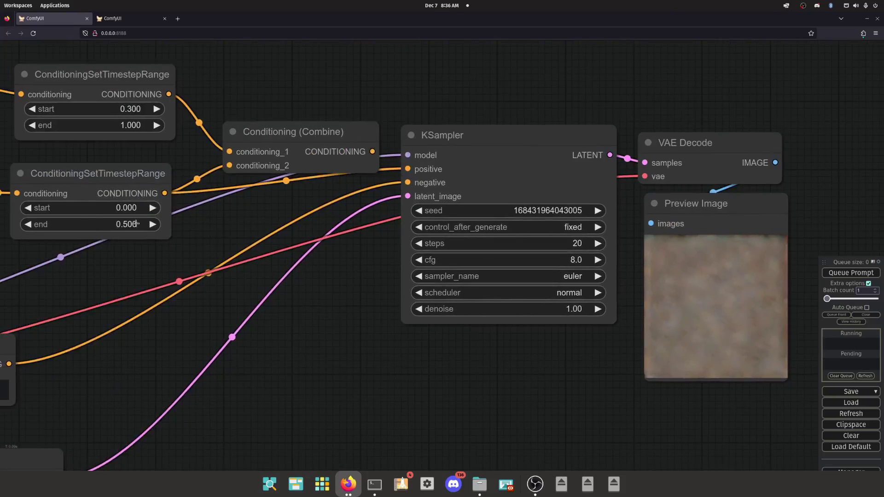
left_click_drag(164, 329, 339, 354)
left_click(257, 200)
left_click(326, 124)
left_click(465, 178)
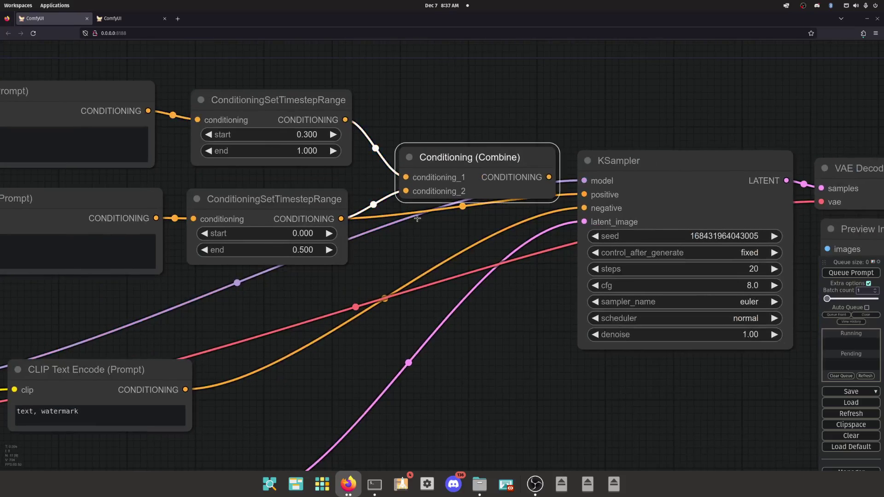
Step: Link the red hair prompt directly to KSampler's positive input without a timestep range, then generate the image and inspect it up close
left_click_drag(550, 177, 584, 194)
left_click_drag(503, 376, 380, 312)
left_click_drag(185, 308, 370, 318)
left_click_drag(220, 167, 647, 143)
left_click_drag(625, 449, 174, 347)
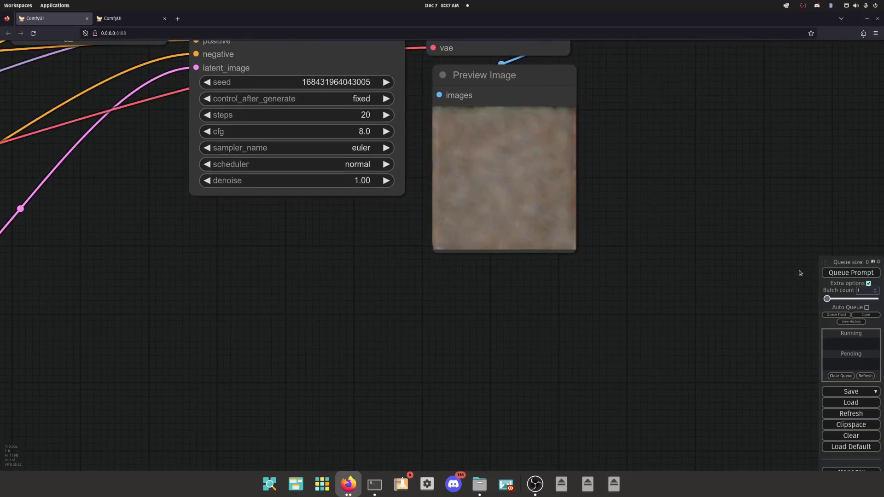
left_click(828, 274)
scroll(560, 357, "down", 6)
left_click_drag(522, 326, 750, 332)
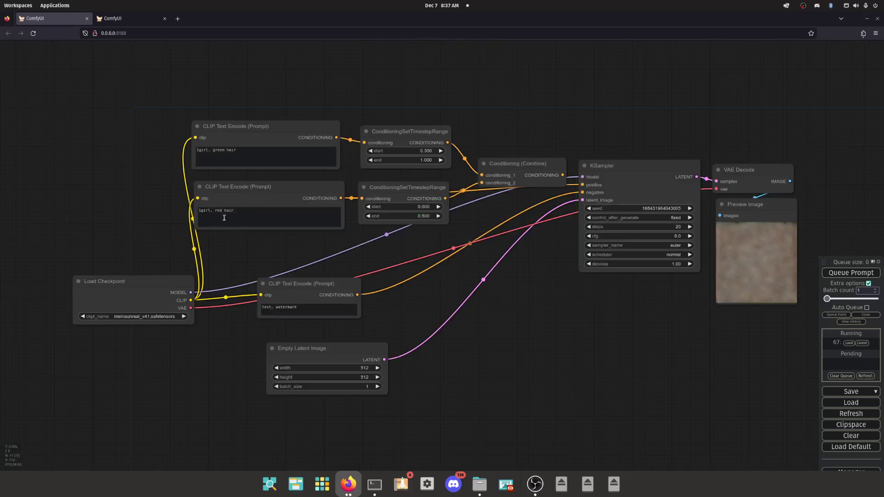
left_click_drag(650, 374, 346, 353)
scroll(440, 239, "up", 17)
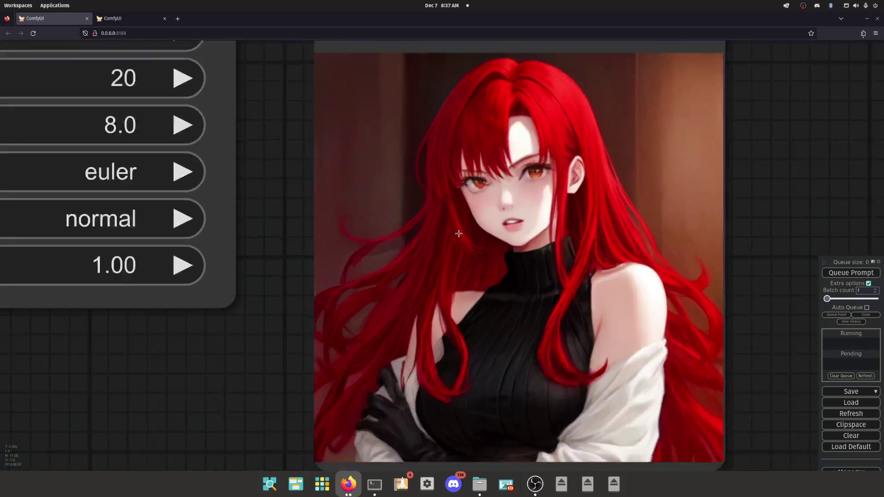
Step: Reconnect Conditioning (Combine) to KSampler's positive input, then generate the image from both timestep-limited prompts and inspect it up close
scroll(459, 234, "down", 9)
scroll(255, 382, "down", 3)
left_click_drag(239, 396, 320, 402)
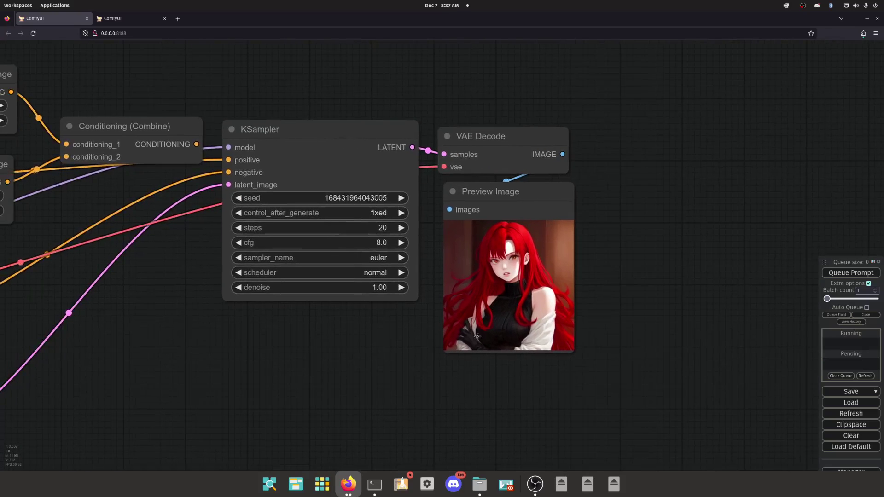
left_click_drag(214, 343, 268, 337)
left_click_drag(251, 140, 283, 155)
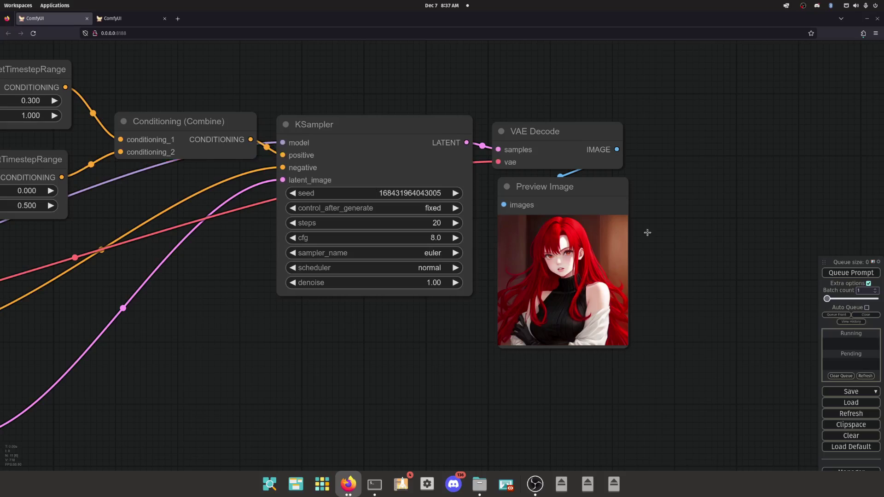
left_click(834, 274)
left_click_drag(266, 385, 143, 344)
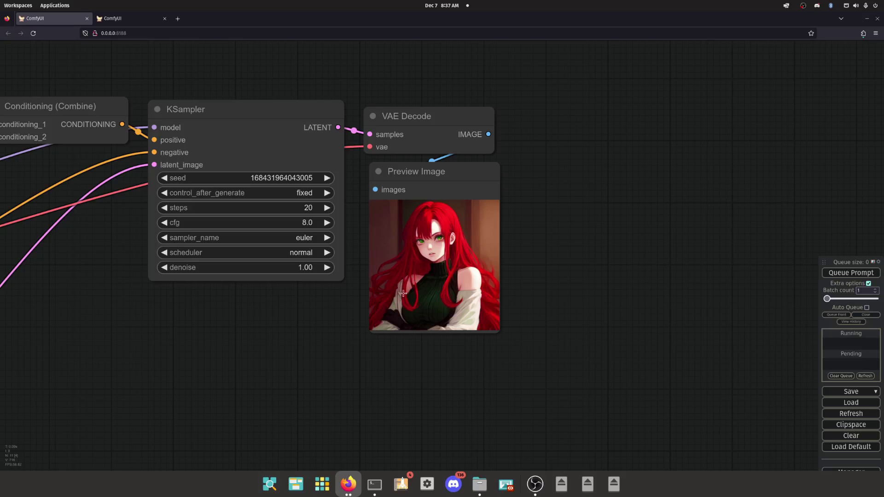
scroll(425, 260, "up", 9)
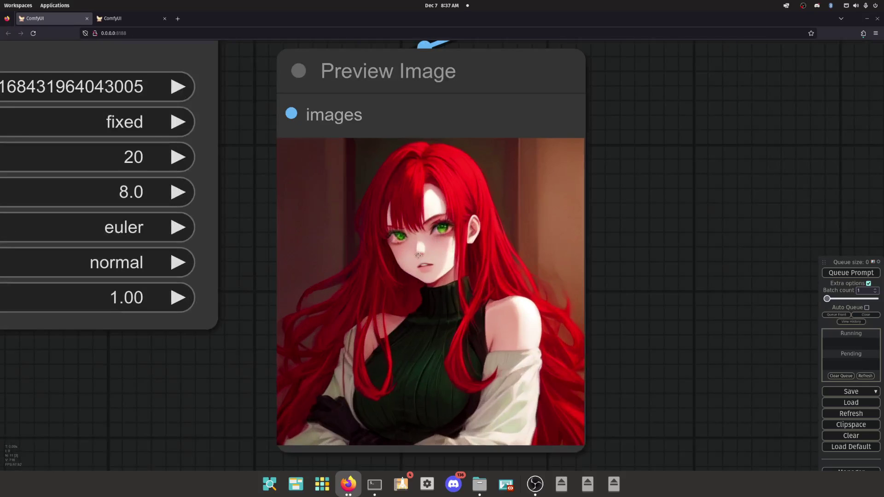
Step: Nudge Conditioning (Combine) and the green hair timestep node slightly, and move the negative prompt node down to just above Empty Latent Image
scroll(424, 260, "down", 15)
left_click_drag(276, 329, 351, 309)
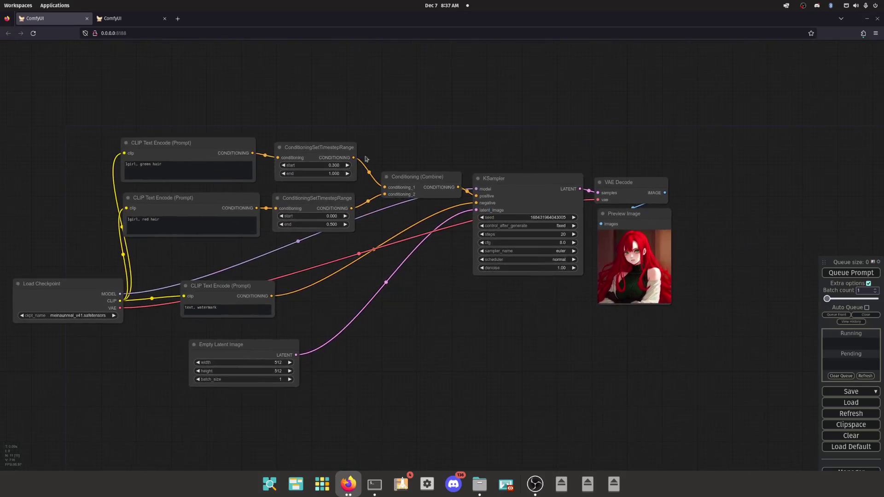
left_click(326, 147)
left_click(308, 208)
left_click_drag(427, 186, 421, 186)
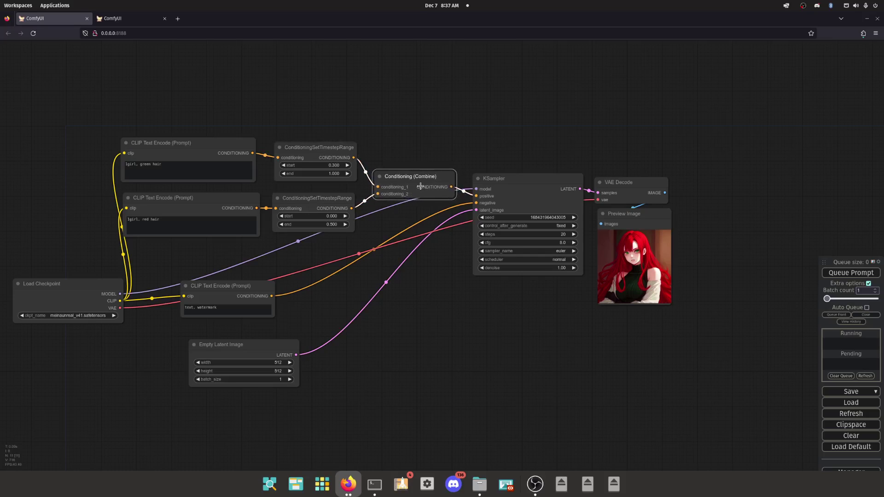
left_click_drag(332, 154, 328, 153)
left_click(329, 200)
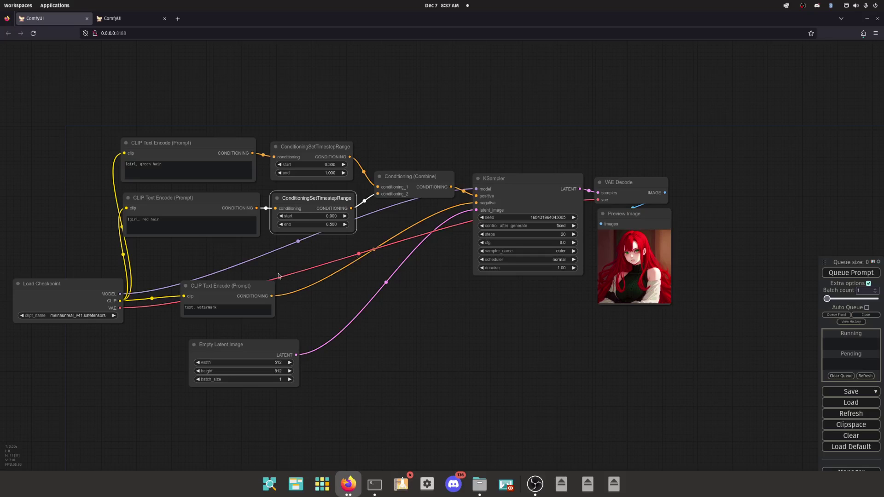
left_click_drag(289, 288, 312, 302)
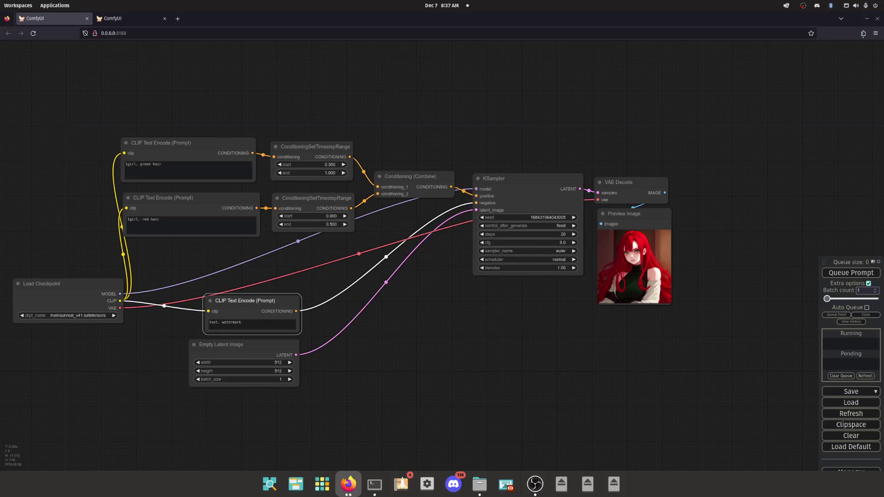